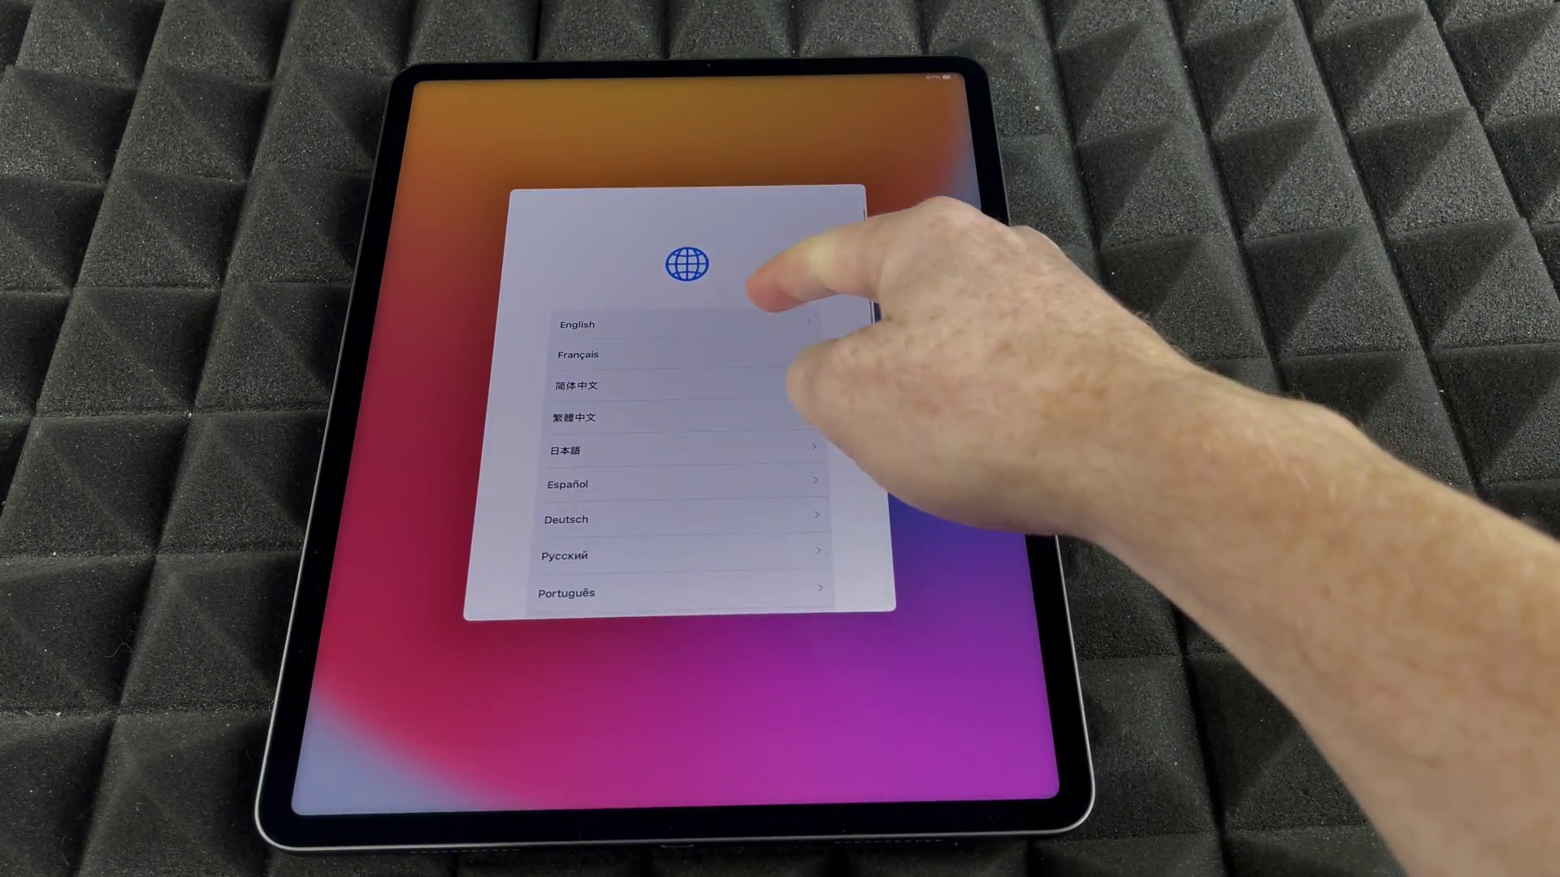
# Choose English as the device language and Canada as the region.
pyautogui.click(683, 325)
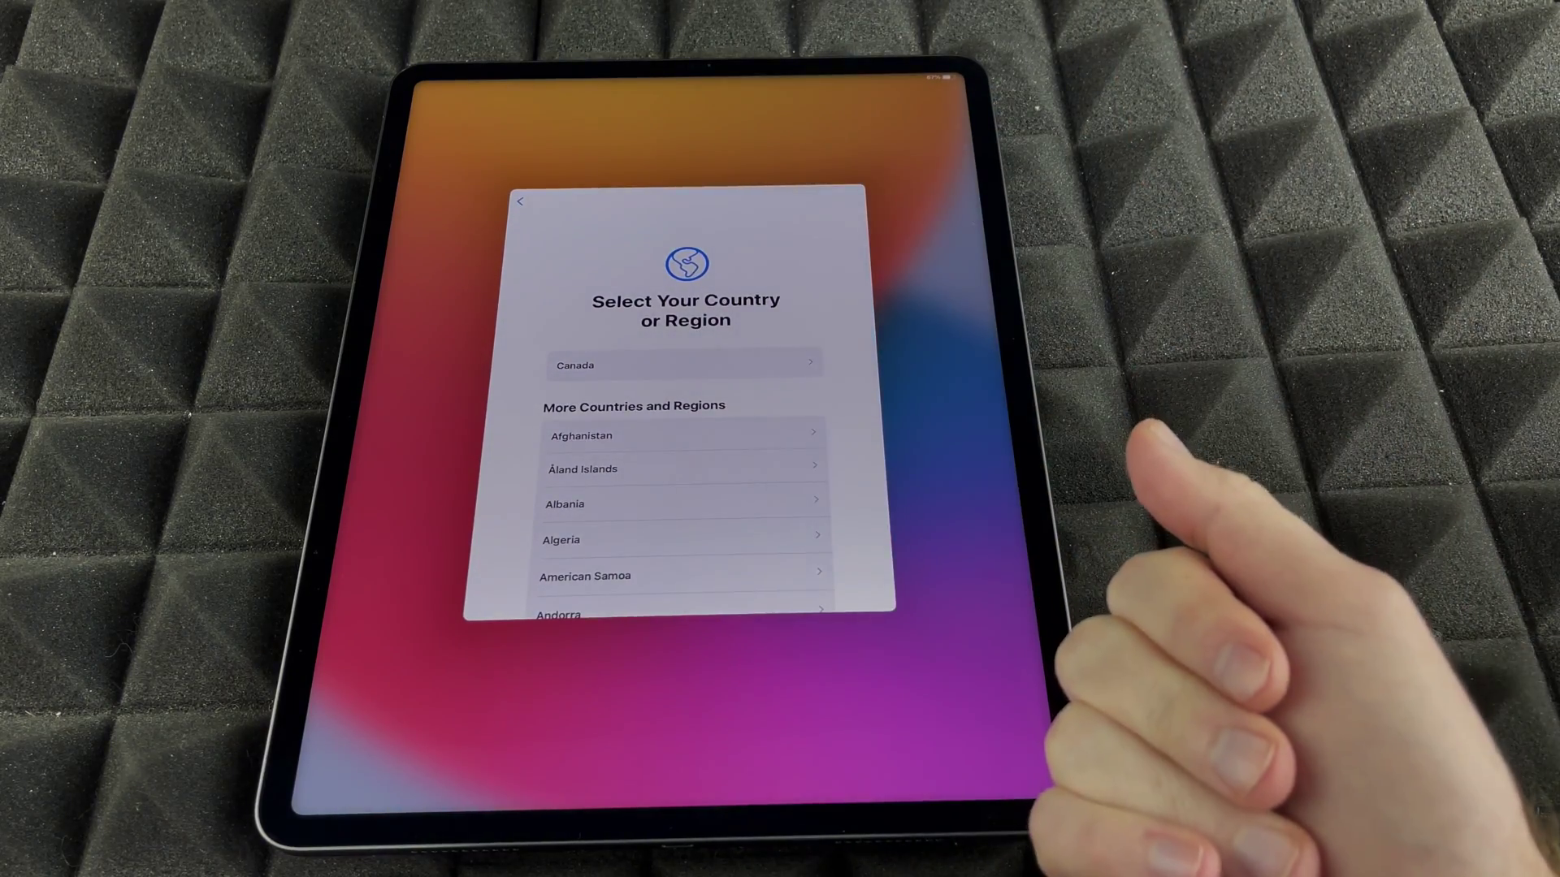
pyautogui.scroll(-5, 731, 487)
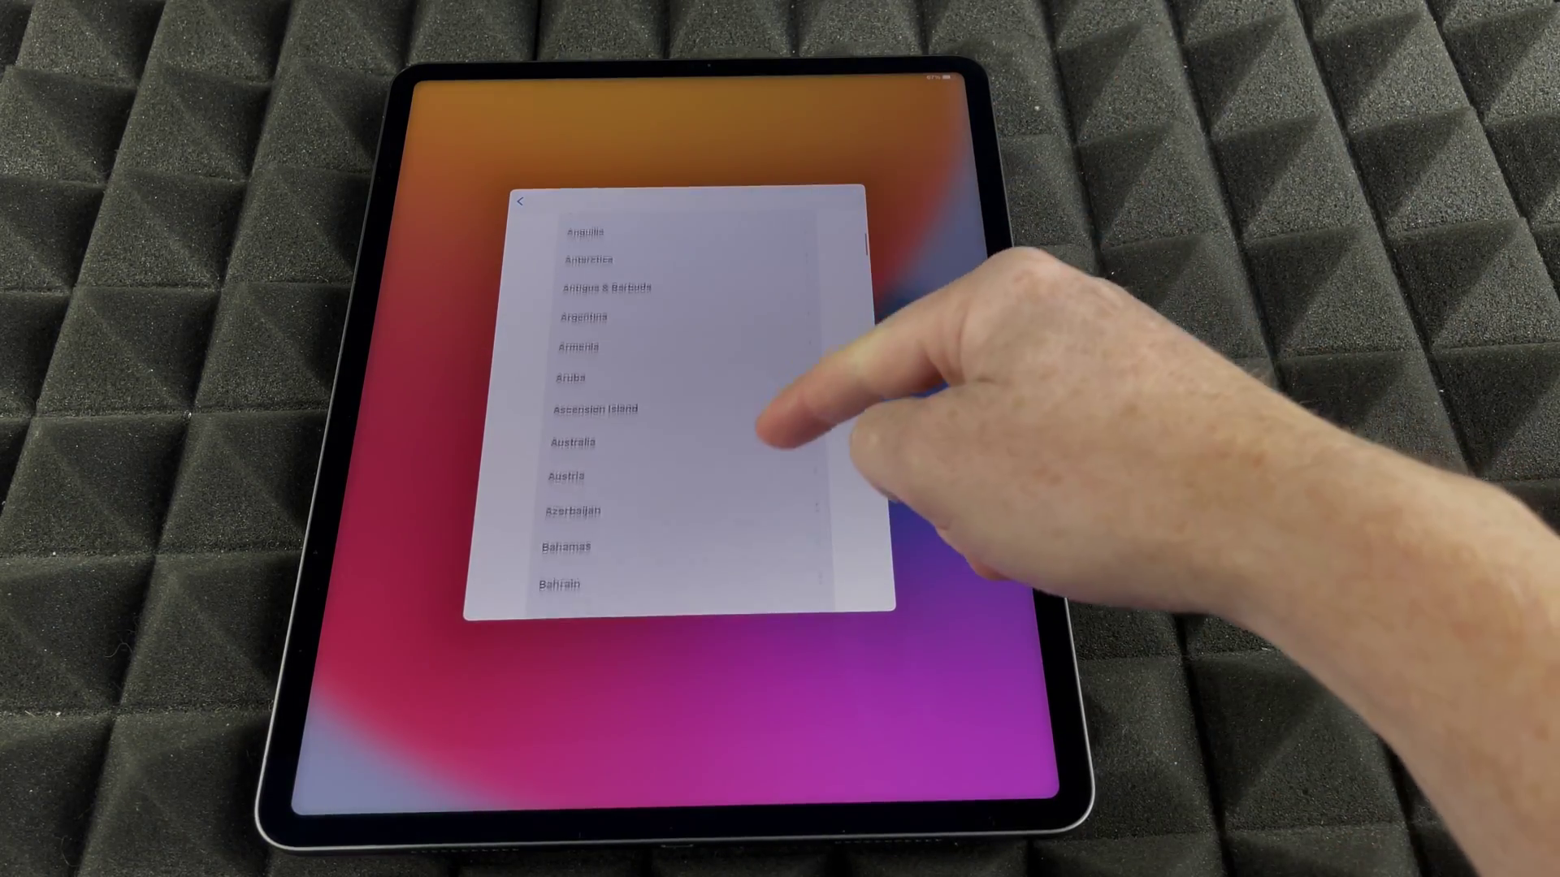
pyautogui.scroll(-5, 732, 427)
pyautogui.scroll(-5, 731, 427)
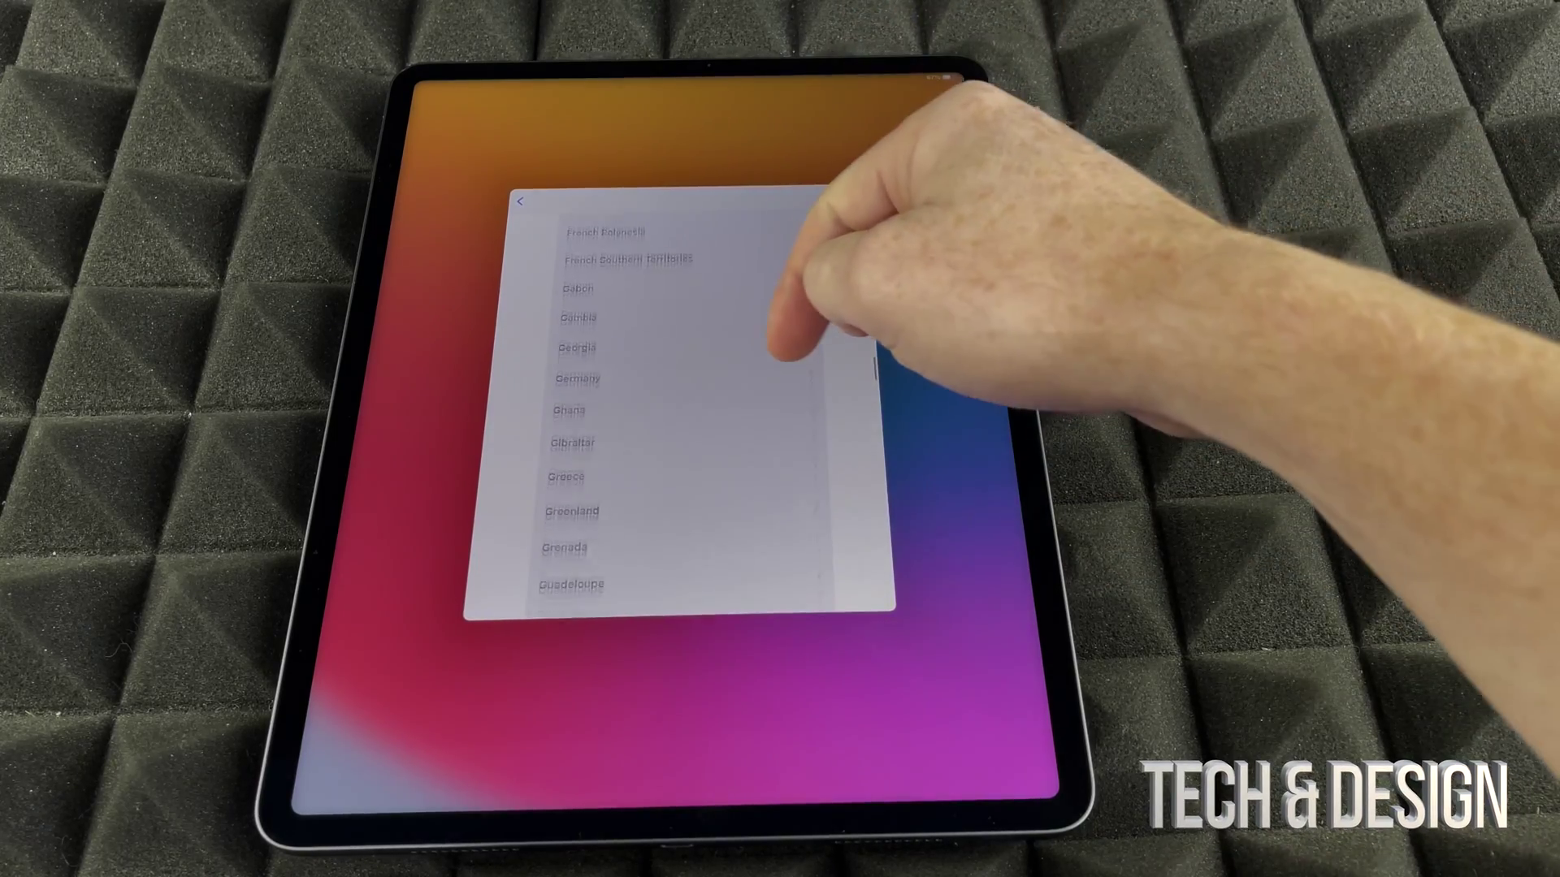
pyautogui.scroll(5, 731, 426)
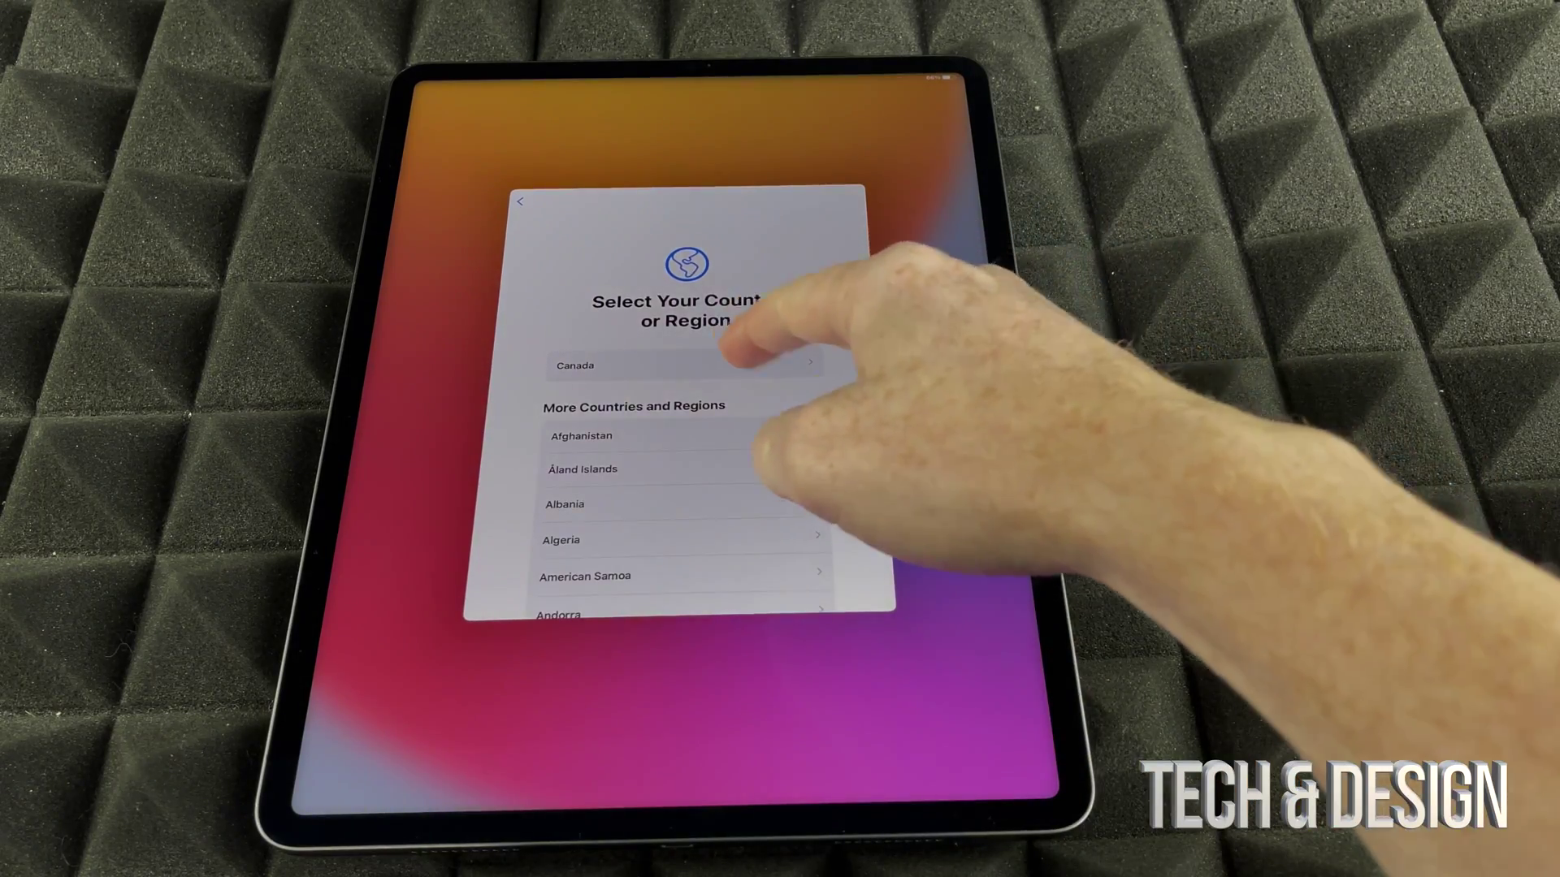
pyautogui.click(682, 365)
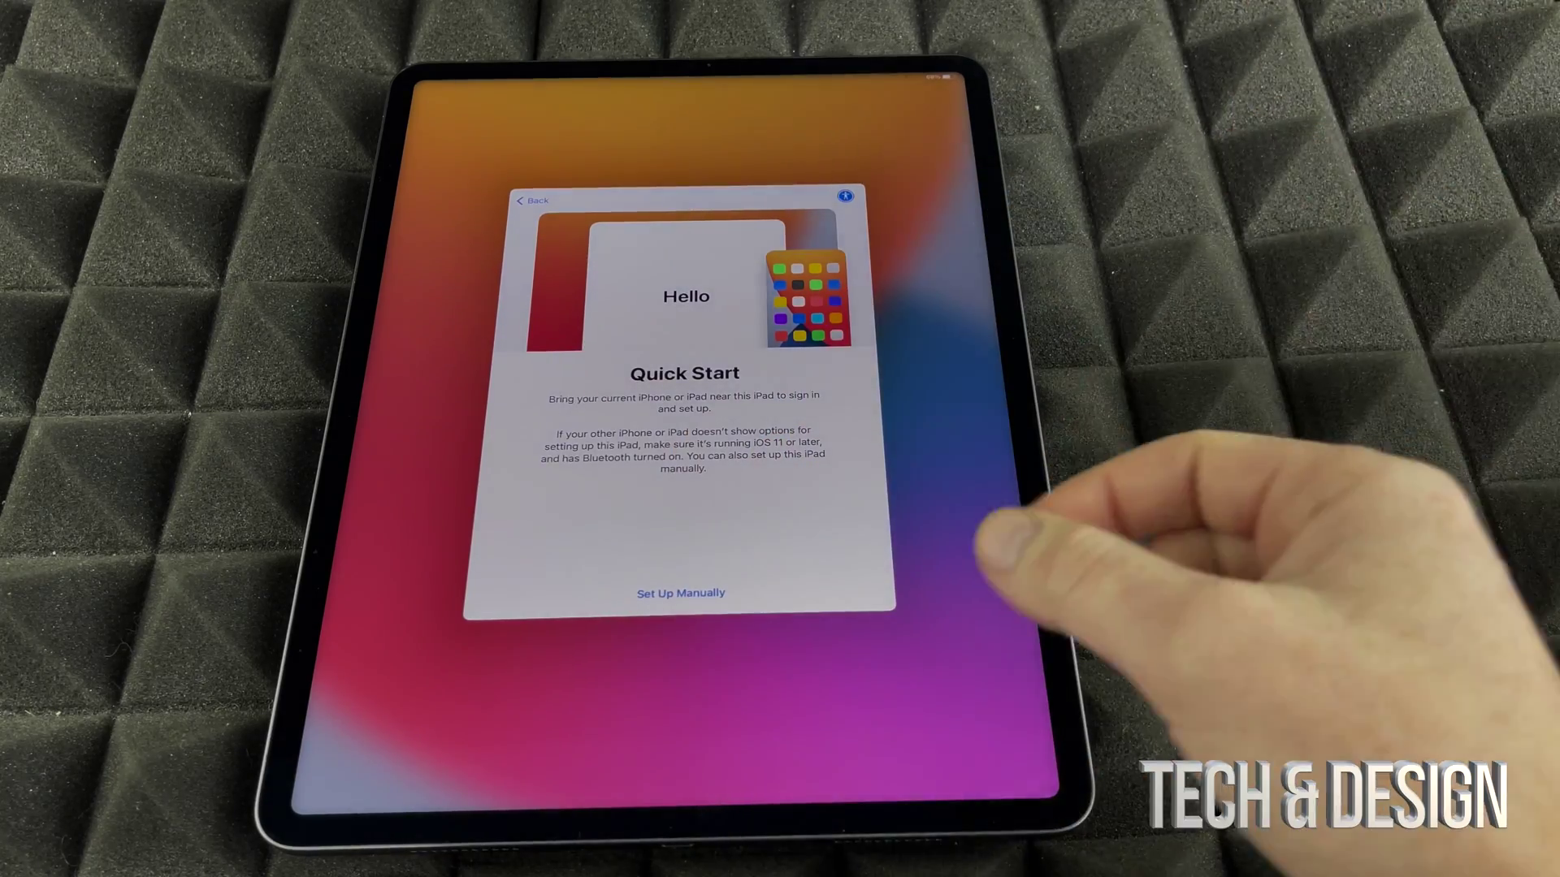
# Choose manual setup and join the Tech & Design YT Wi-Fi network.
pyautogui.click(701, 594)
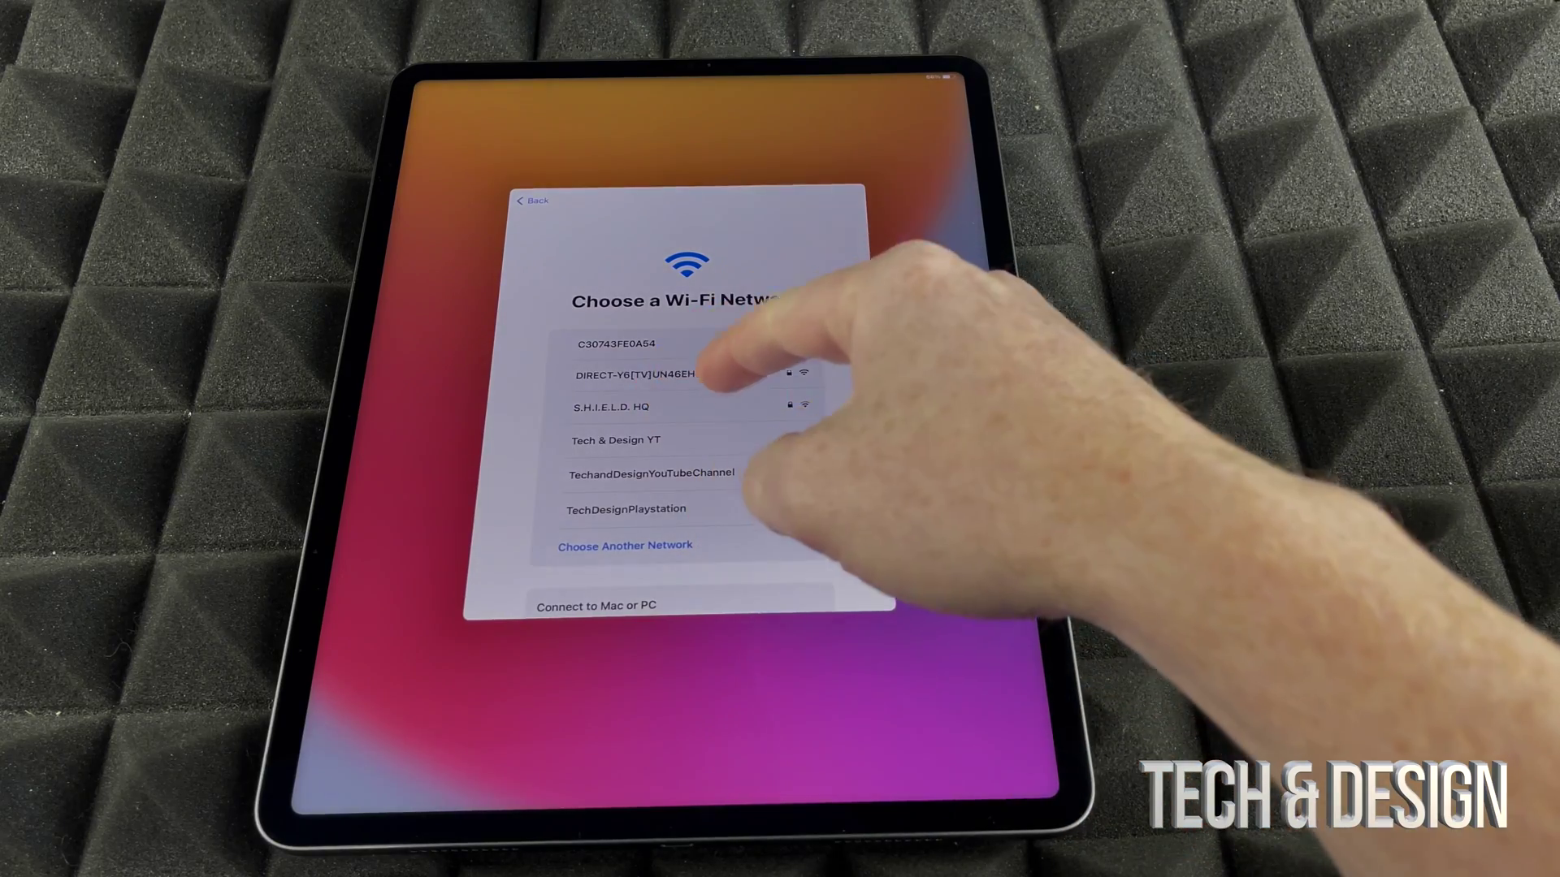
pyautogui.click(615, 440)
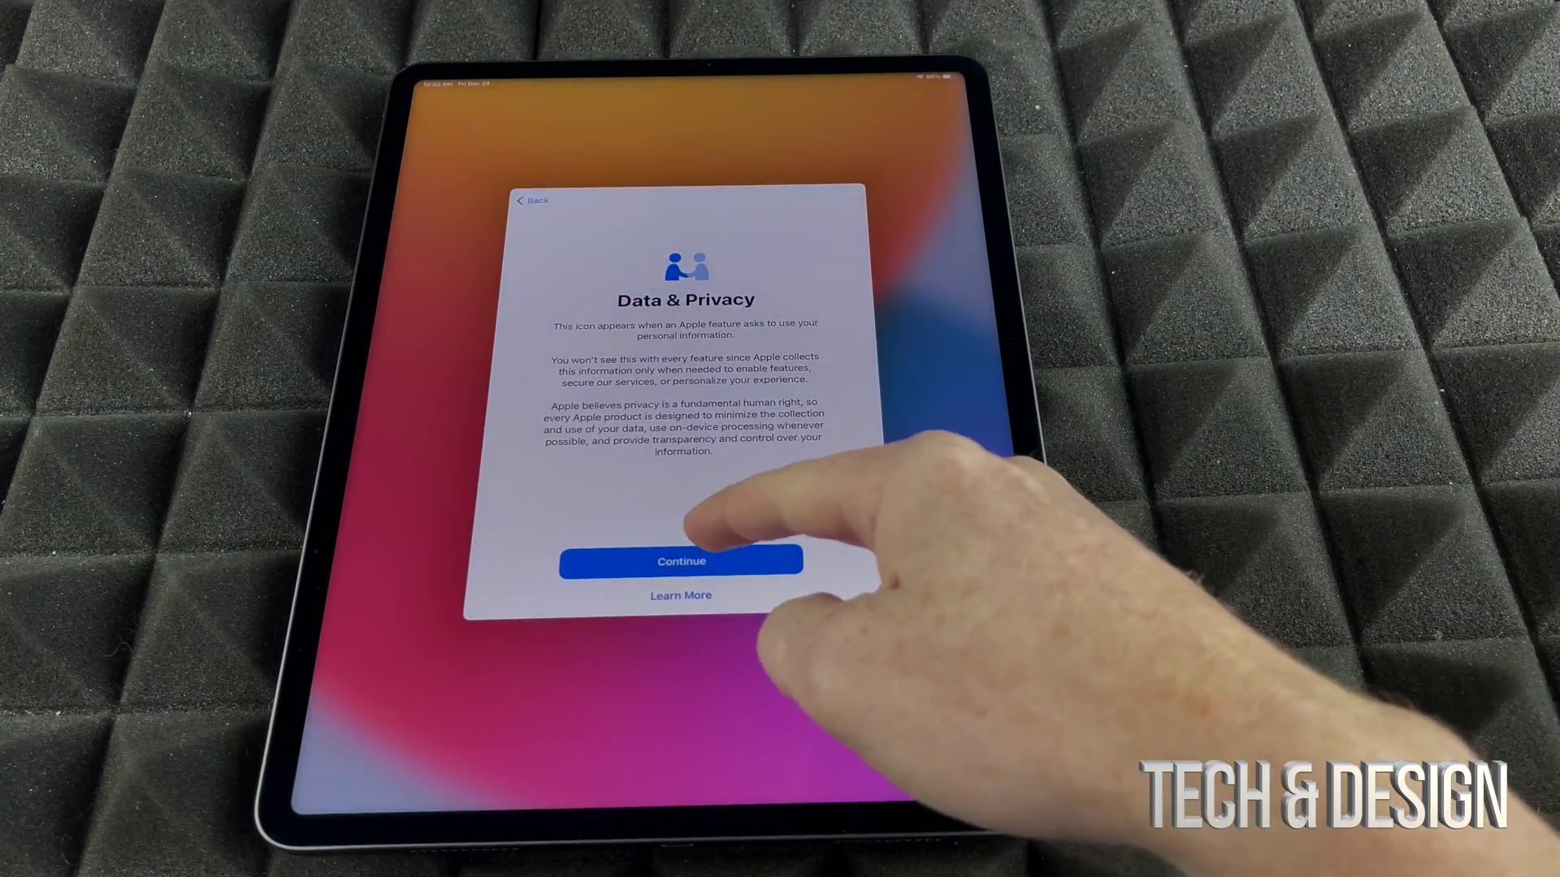
# Continue past the Data & Privacy notice and postpone Face ID to Settings.
pyautogui.click(681, 561)
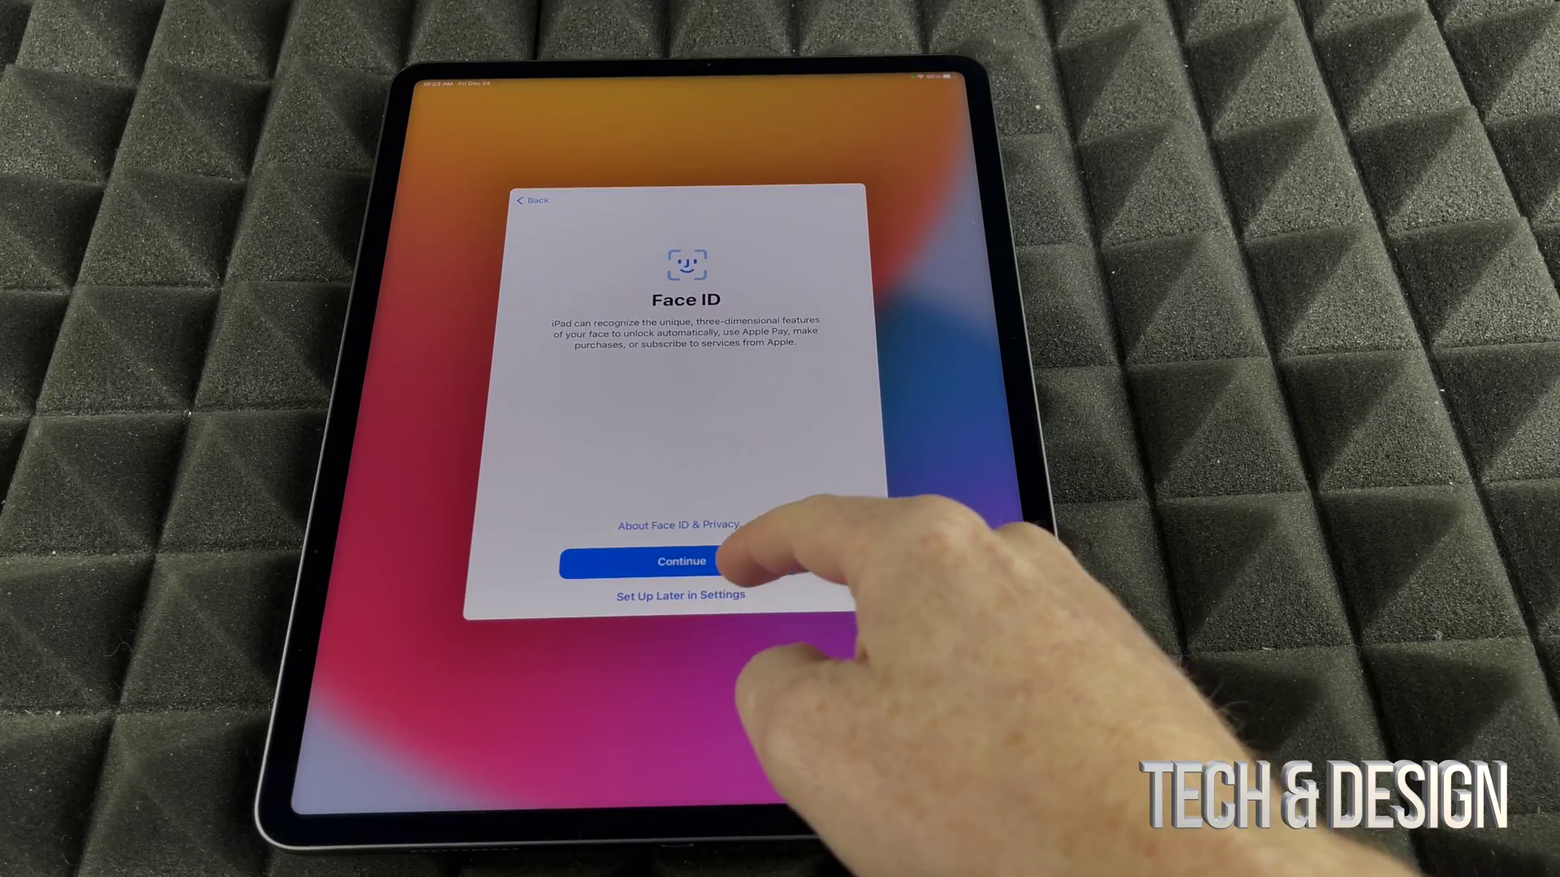
pyautogui.click(708, 595)
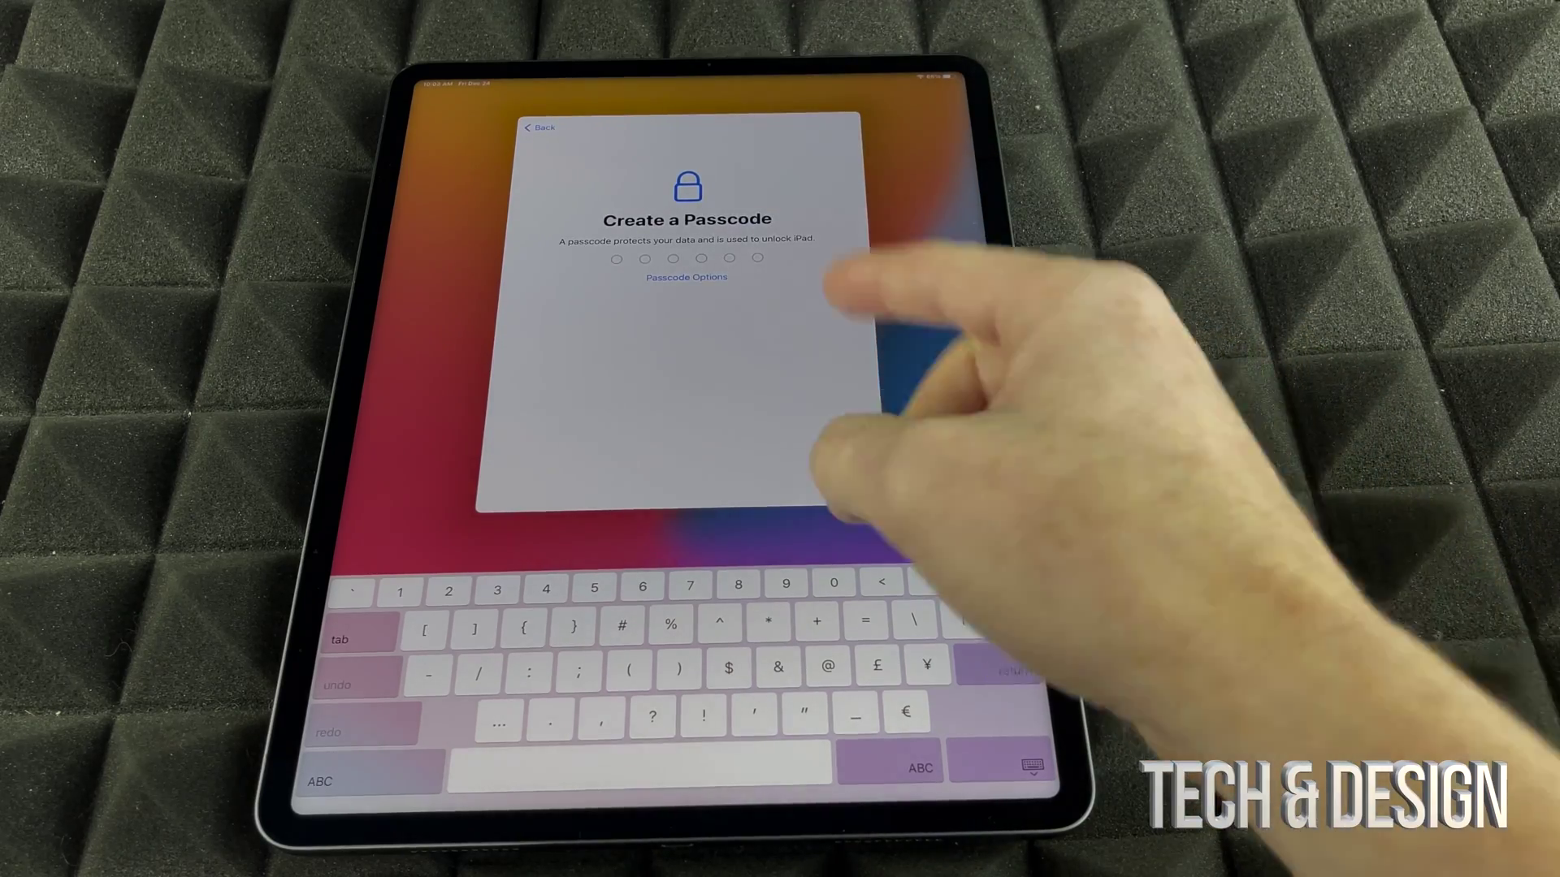
# Show the passcode options and choose Don't Use Passcode.
pyautogui.click(687, 277)
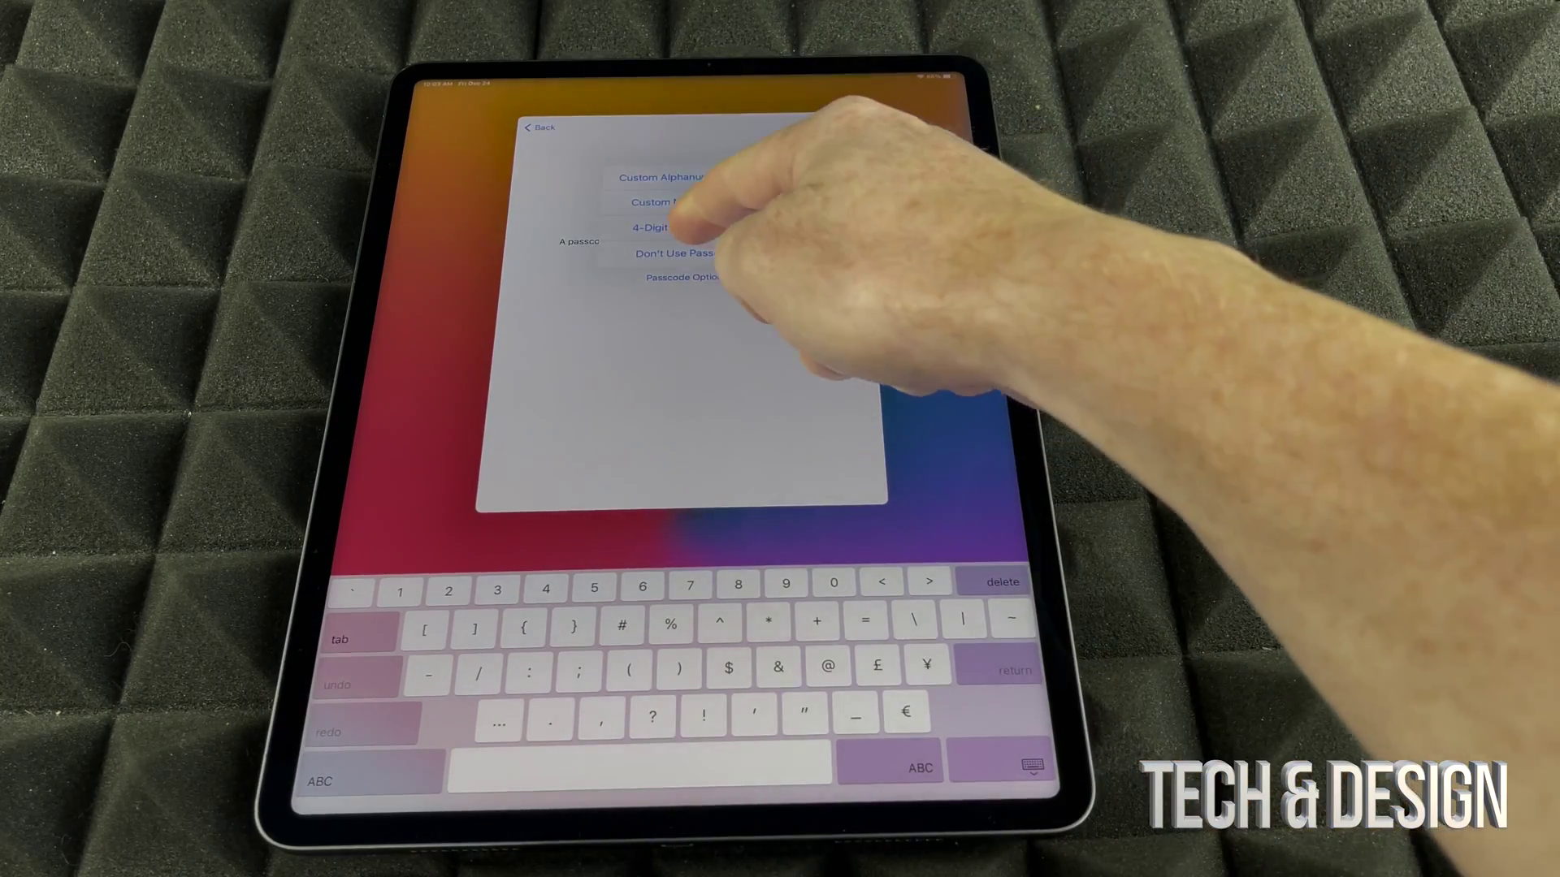
pyautogui.click(677, 255)
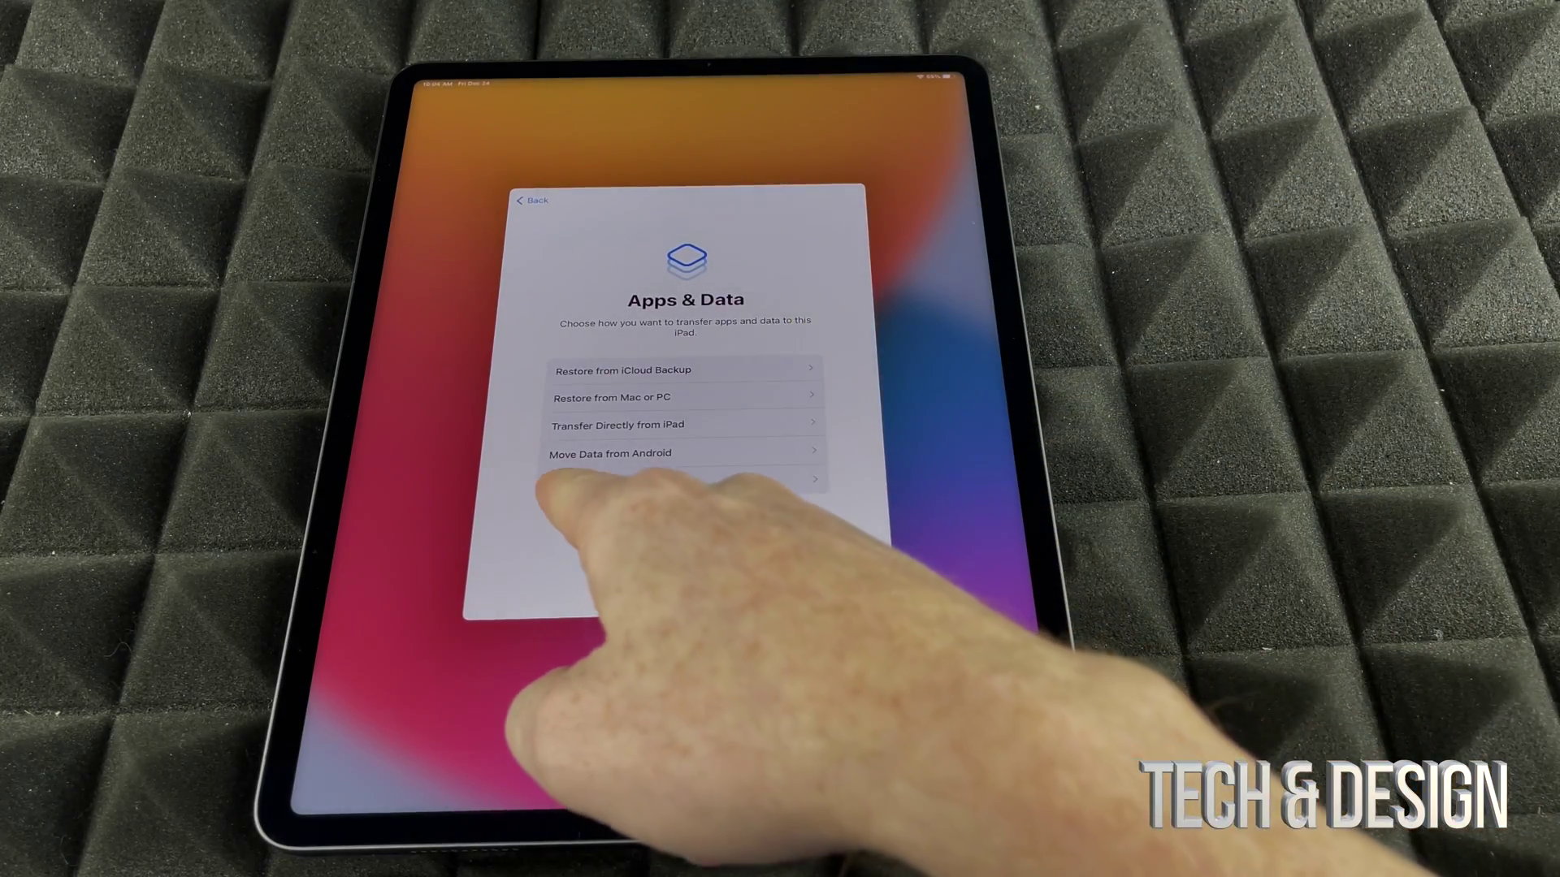
# Skip app and data transfer and start creating a free Apple ID.
pyautogui.click(682, 482)
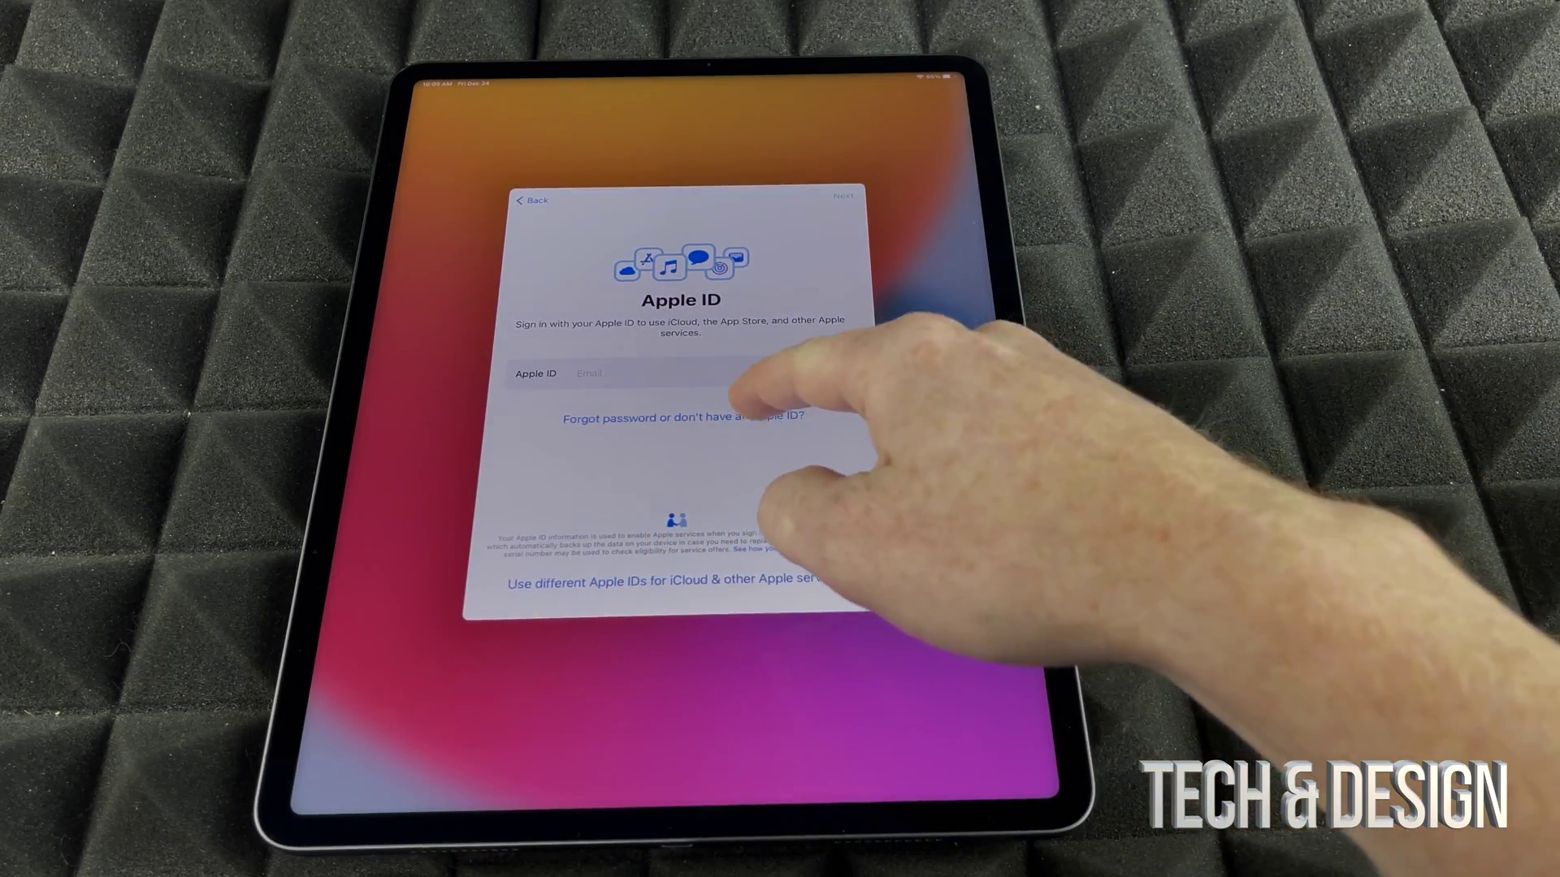
pyautogui.click(757, 417)
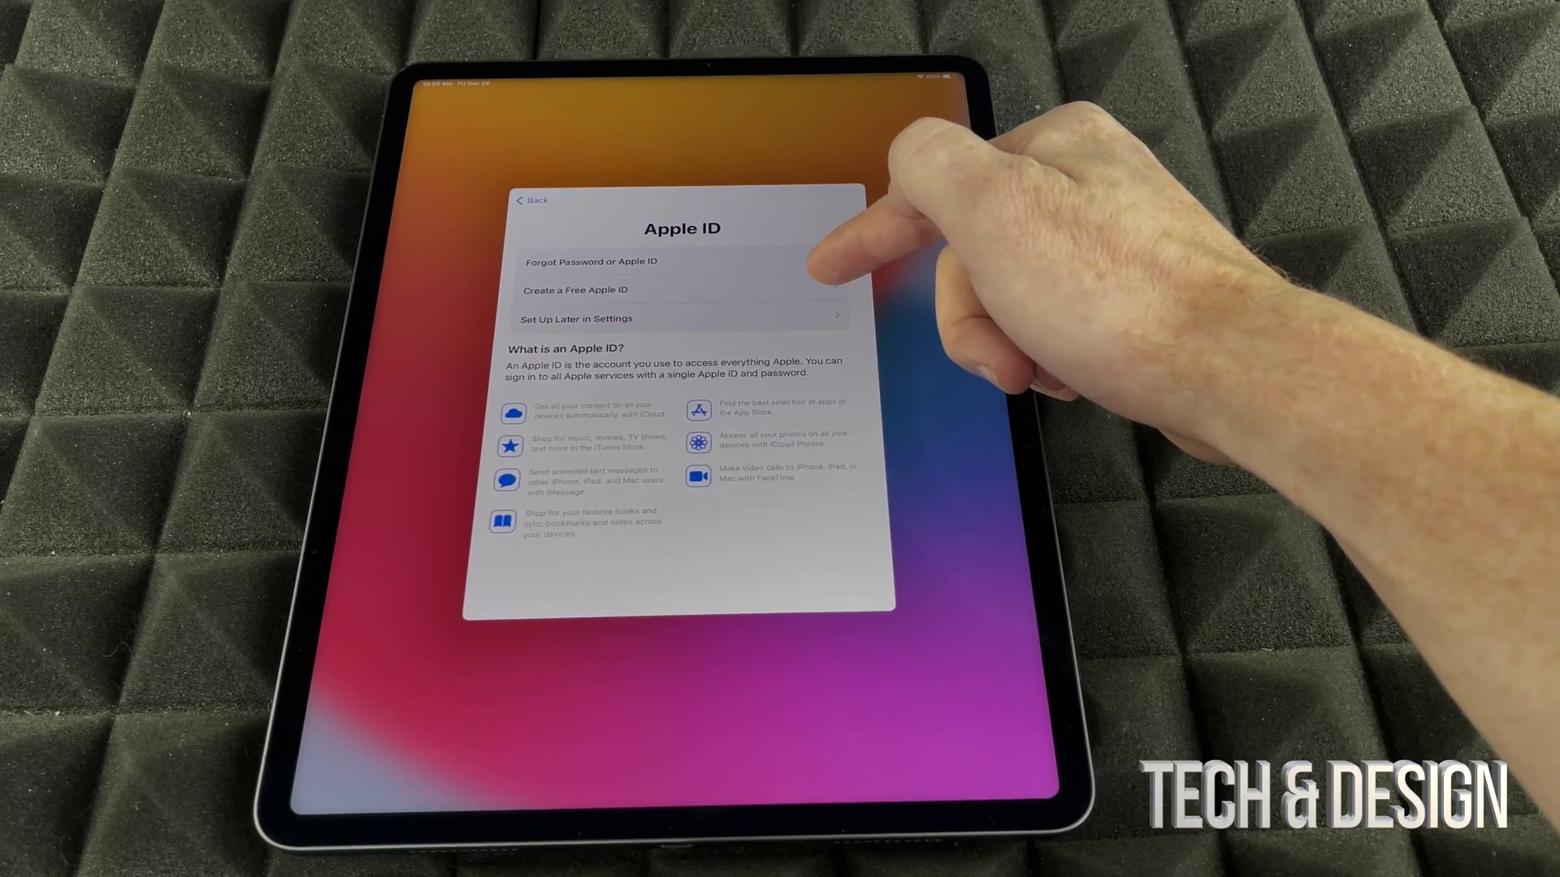
pyautogui.click(780, 289)
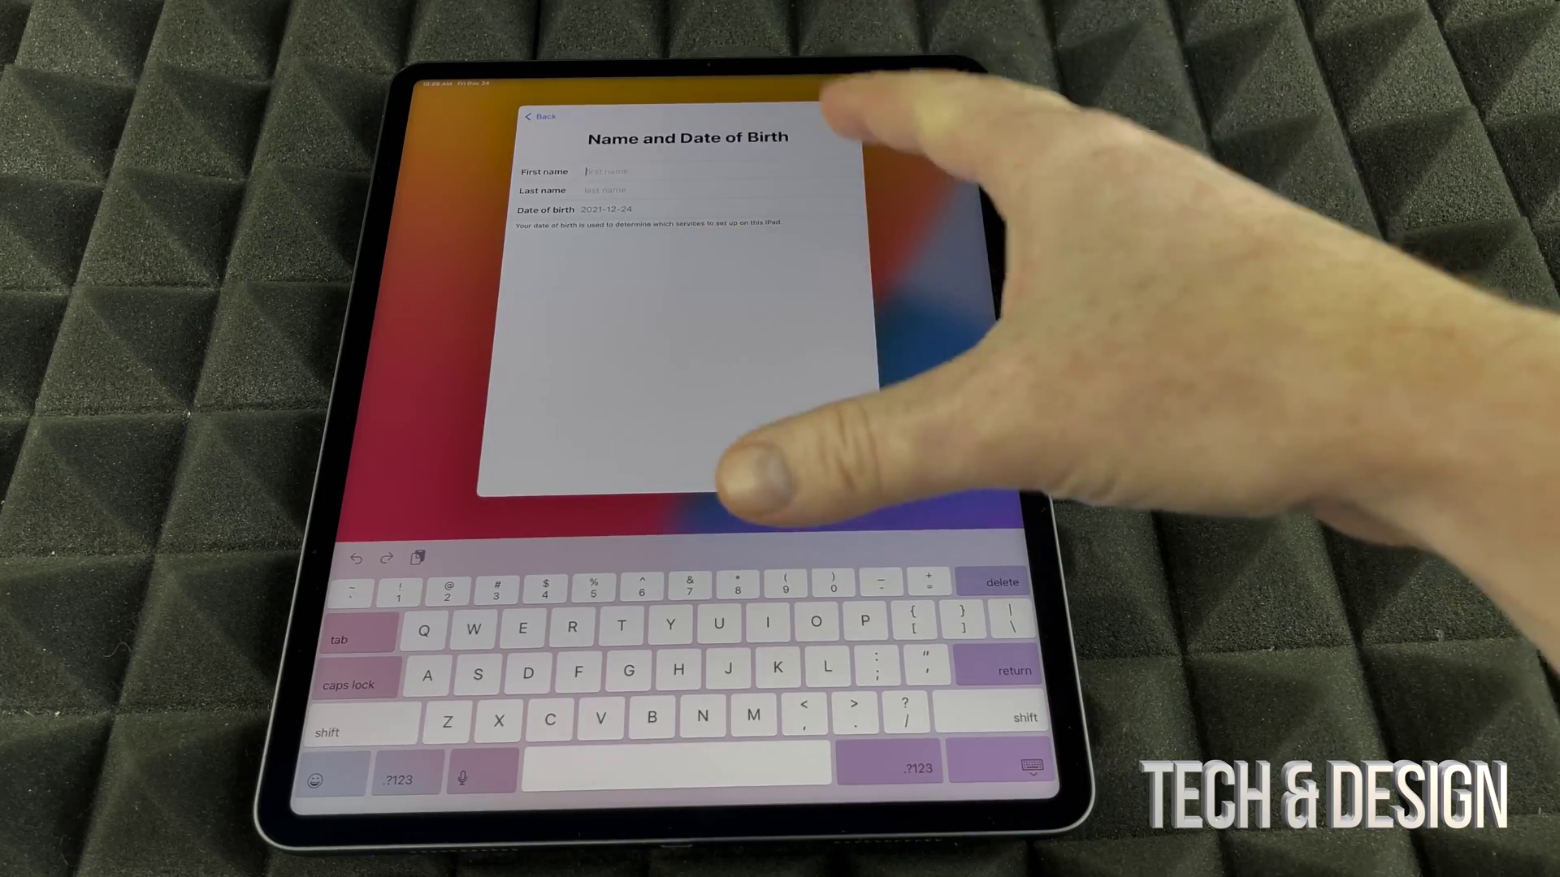
# Back out of Apple ID creation, postpone it to Settings, and confirm Don't Use.
pyautogui.click(537, 117)
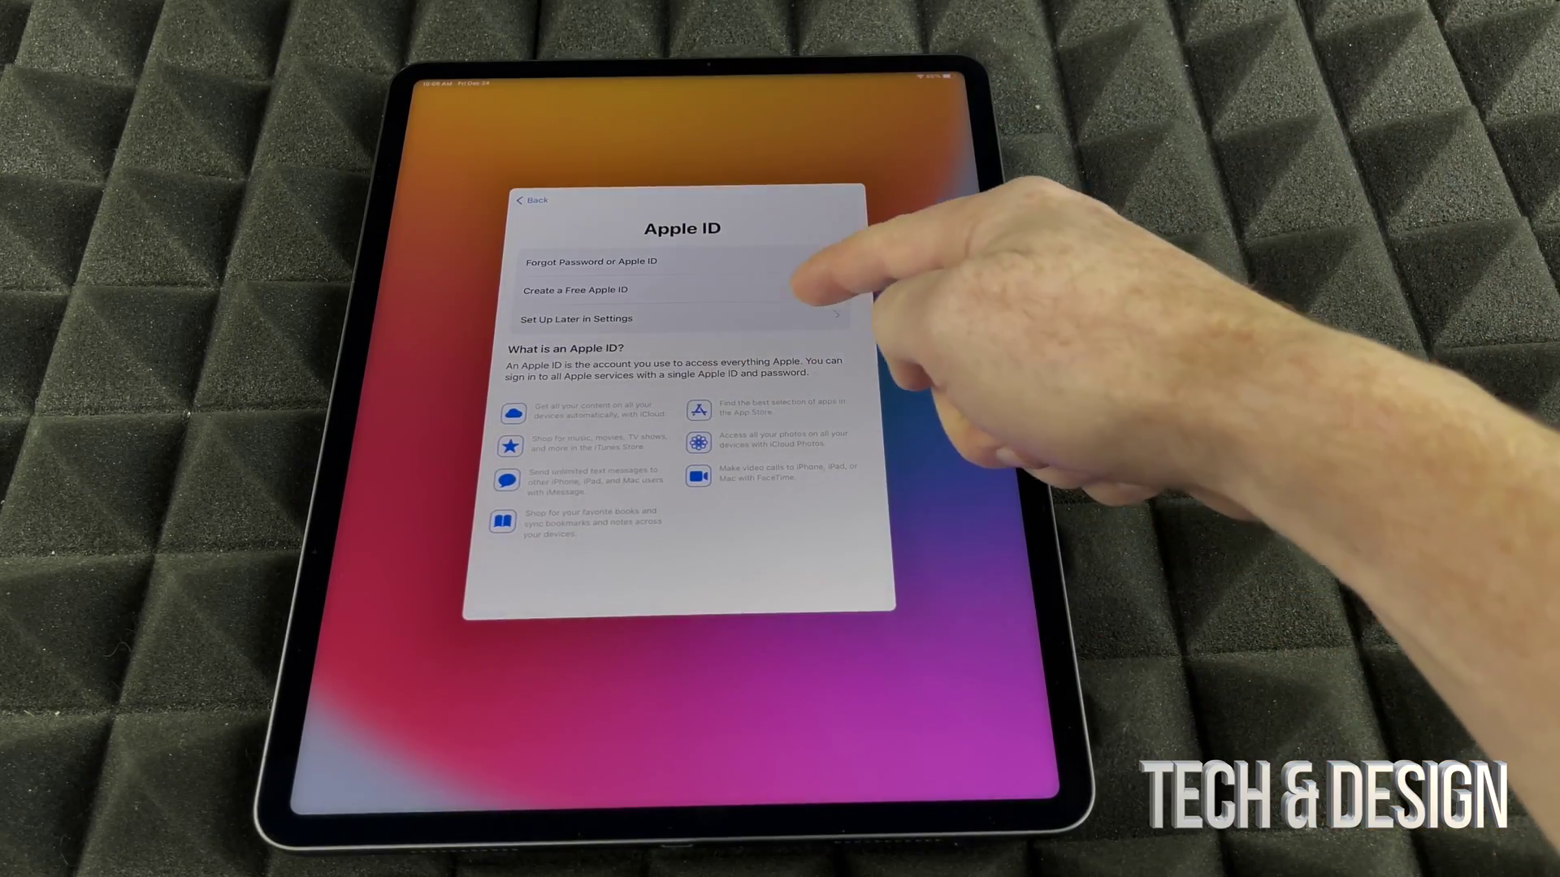
pyautogui.click(780, 318)
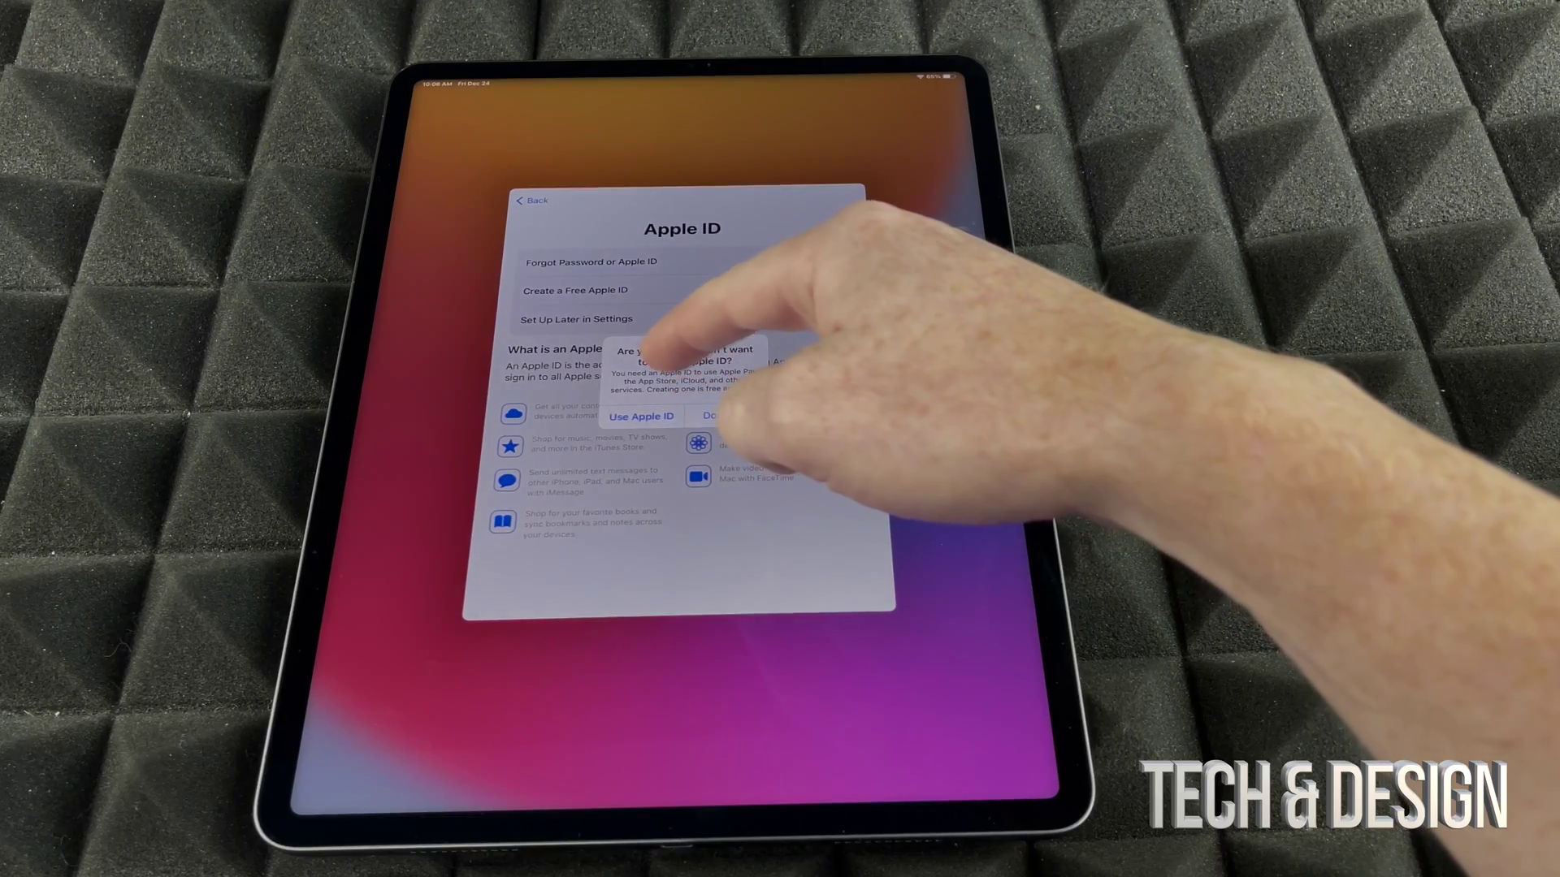
pyautogui.click(727, 416)
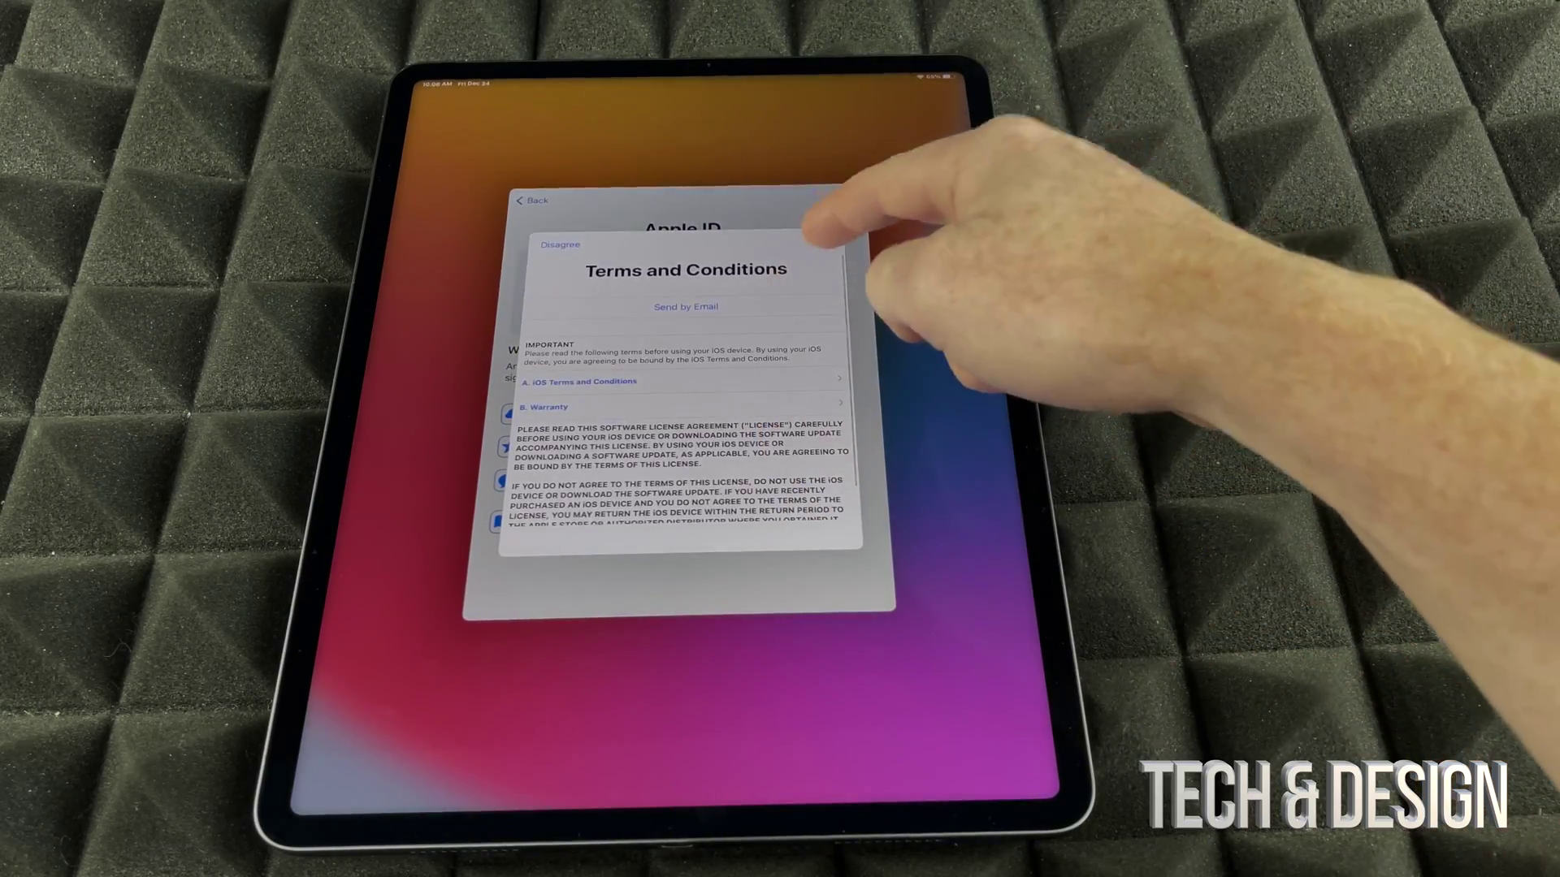
# Agree to the terms, keep automatic updates on, and enable Location Services.
pyautogui.click(840, 244)
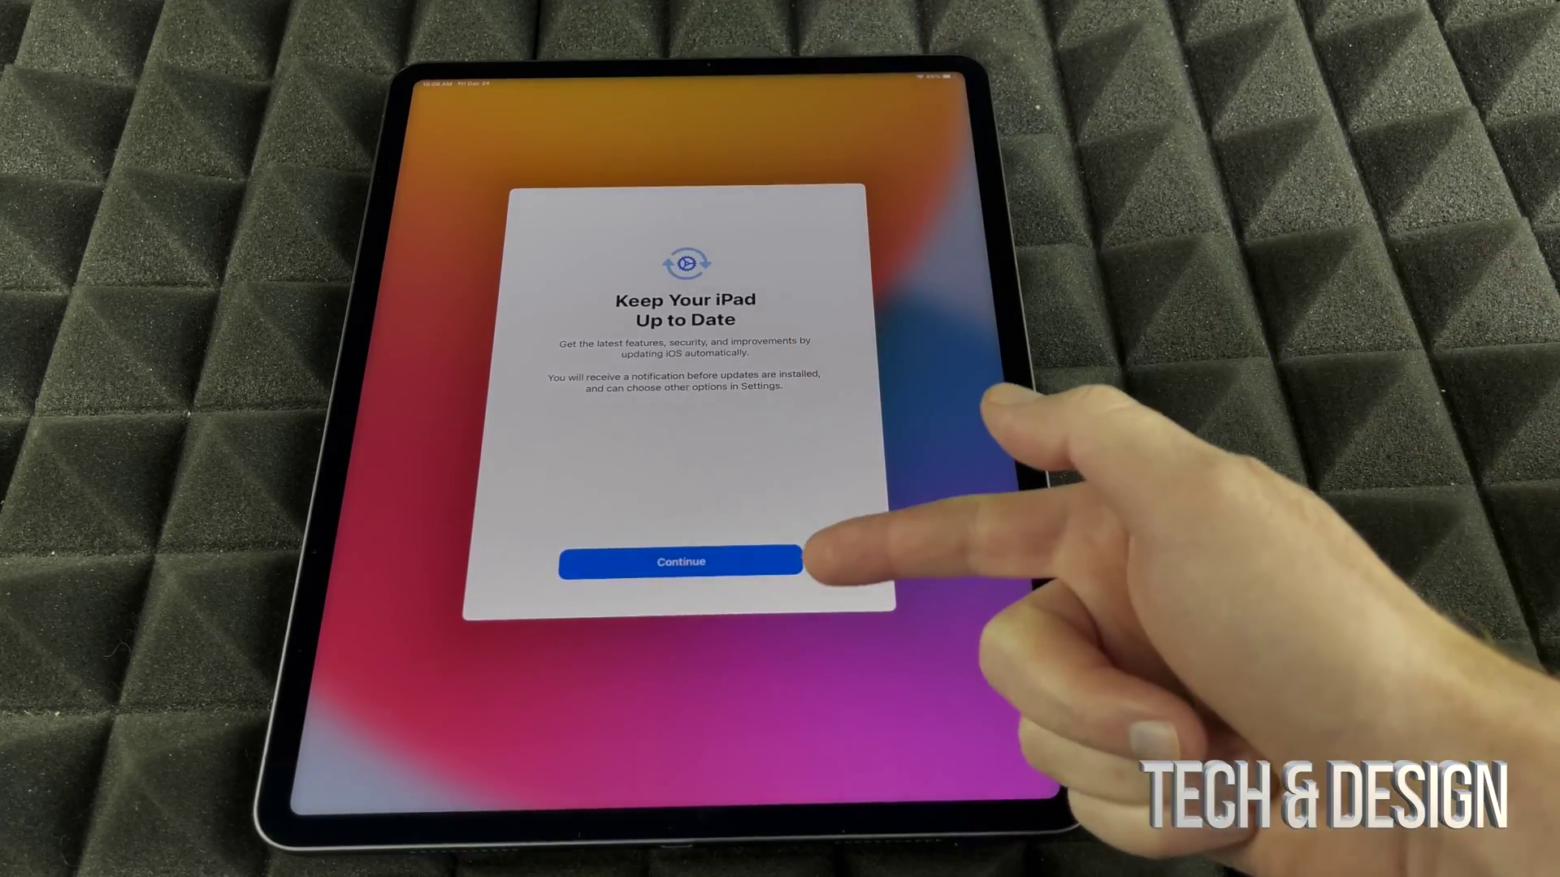
pyautogui.click(743, 562)
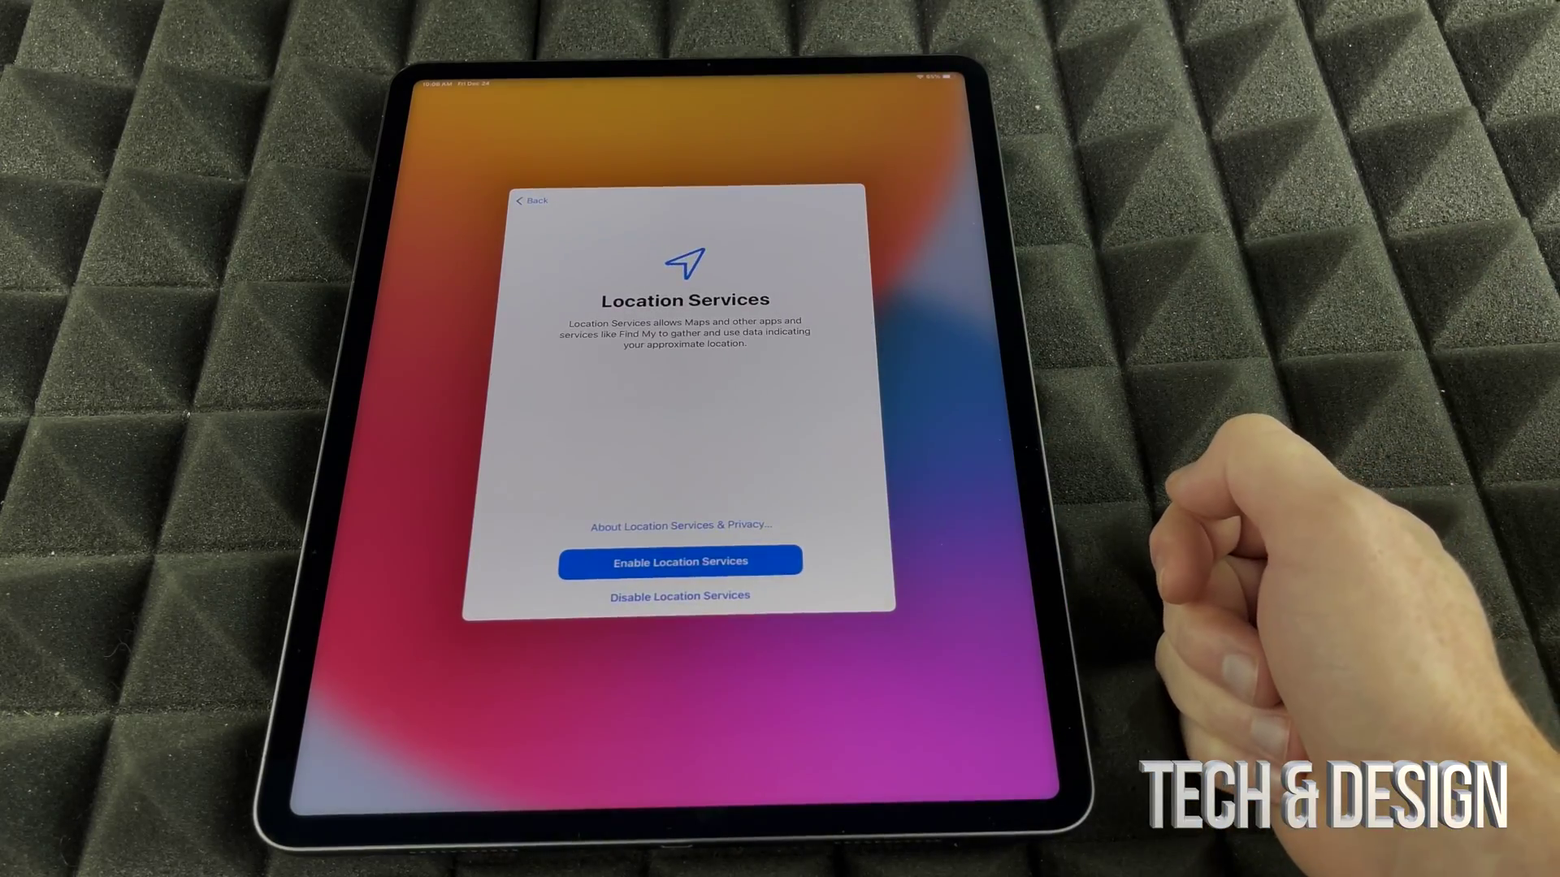
pyautogui.click(680, 562)
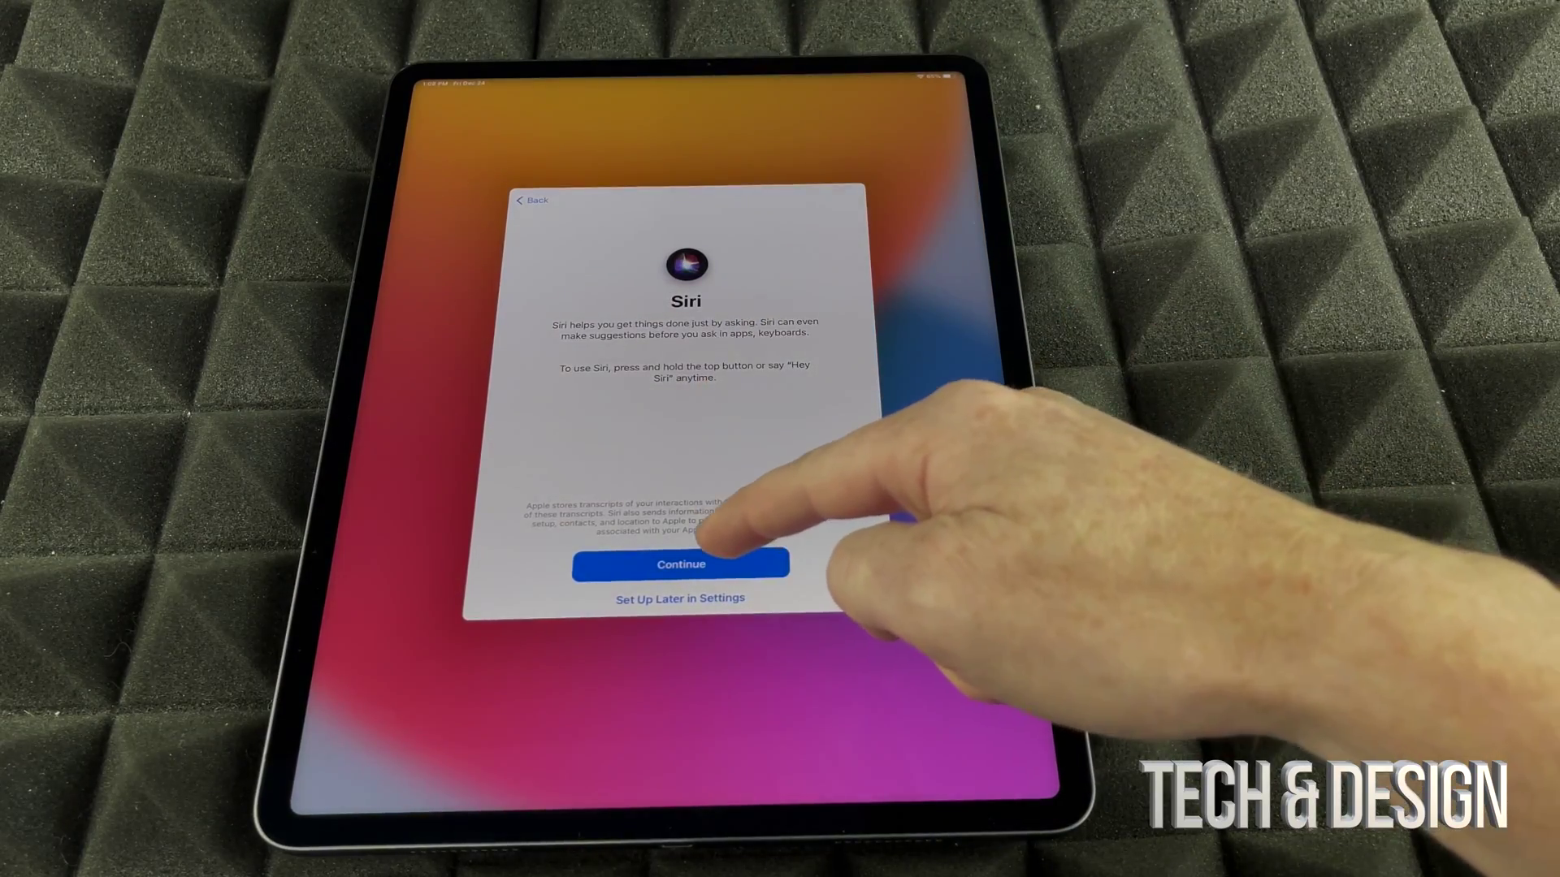
# Begin Siri setup and choose Voice 1 as Siri's voice.
pyautogui.click(682, 564)
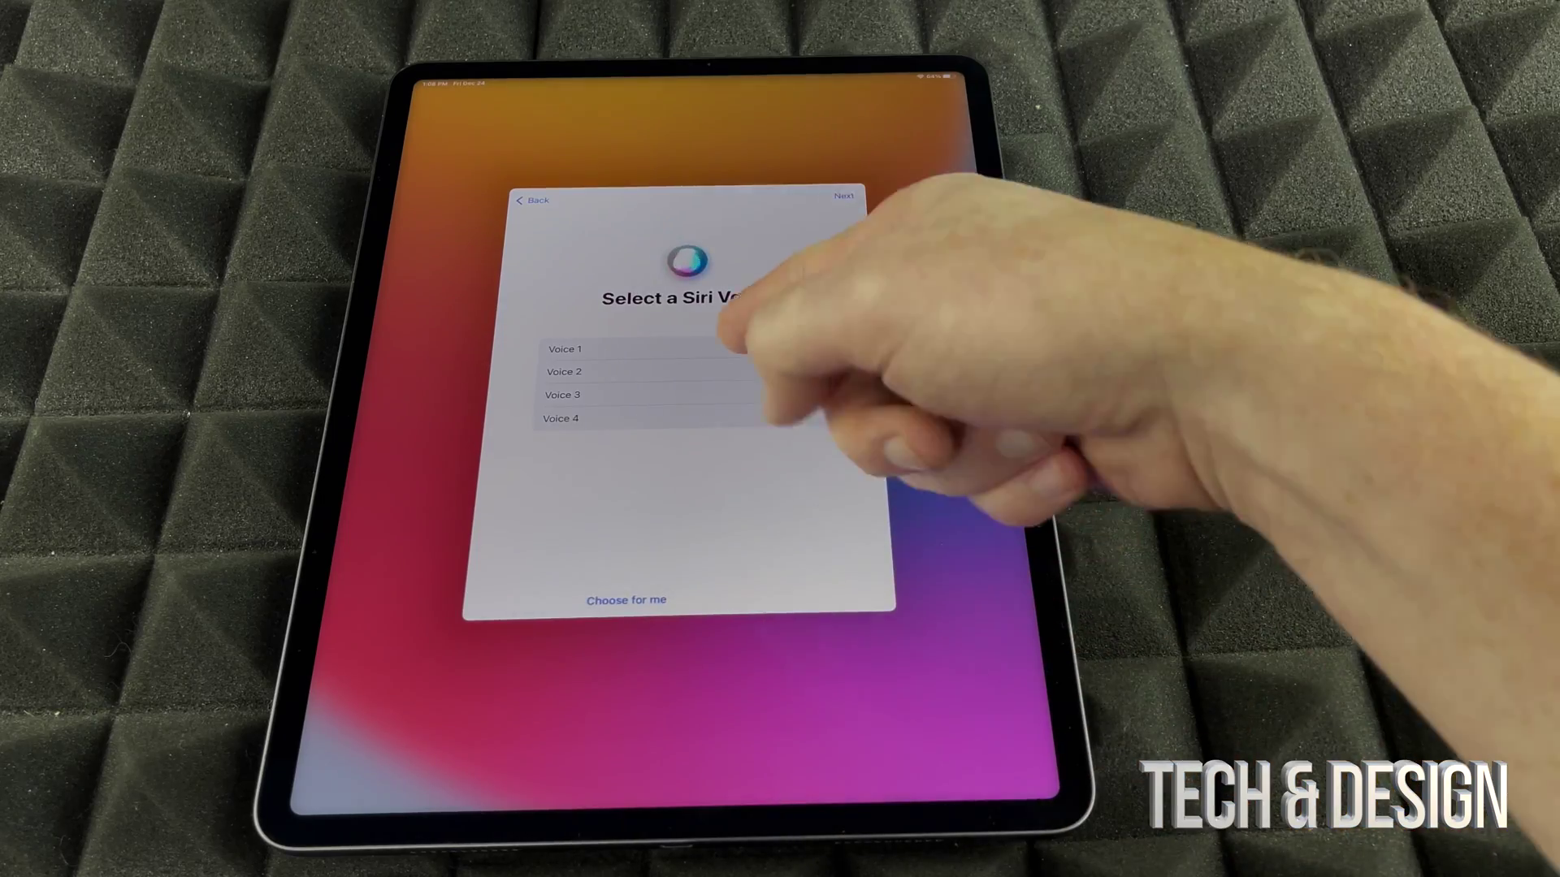
pyautogui.click(732, 348)
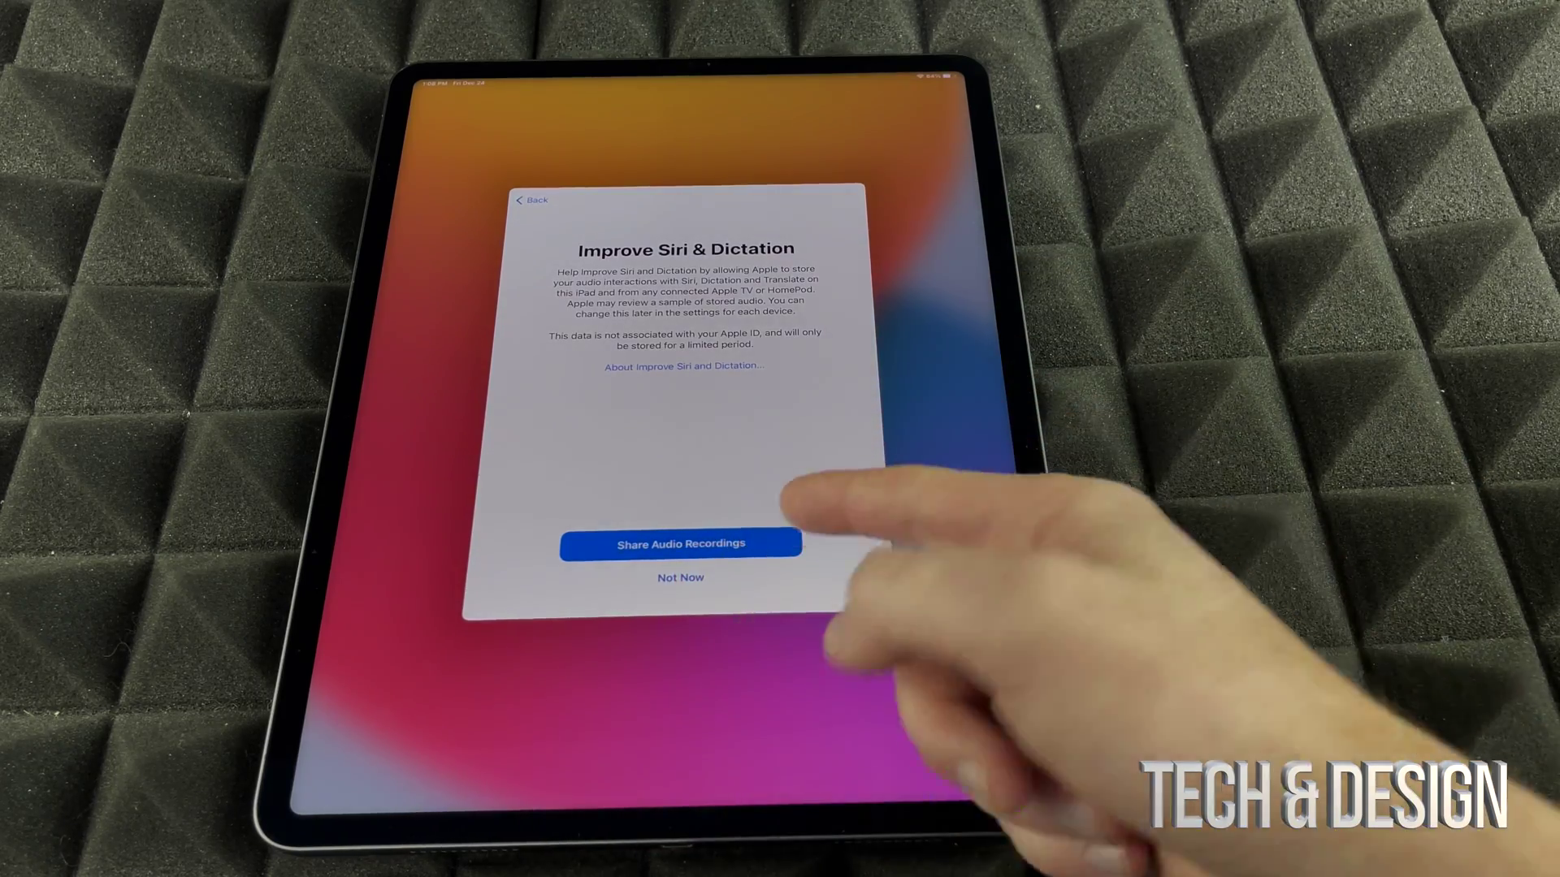
# Share Siri audio recordings, set up Screen Time, and share iPad Analytics with Apple.
pyautogui.click(682, 544)
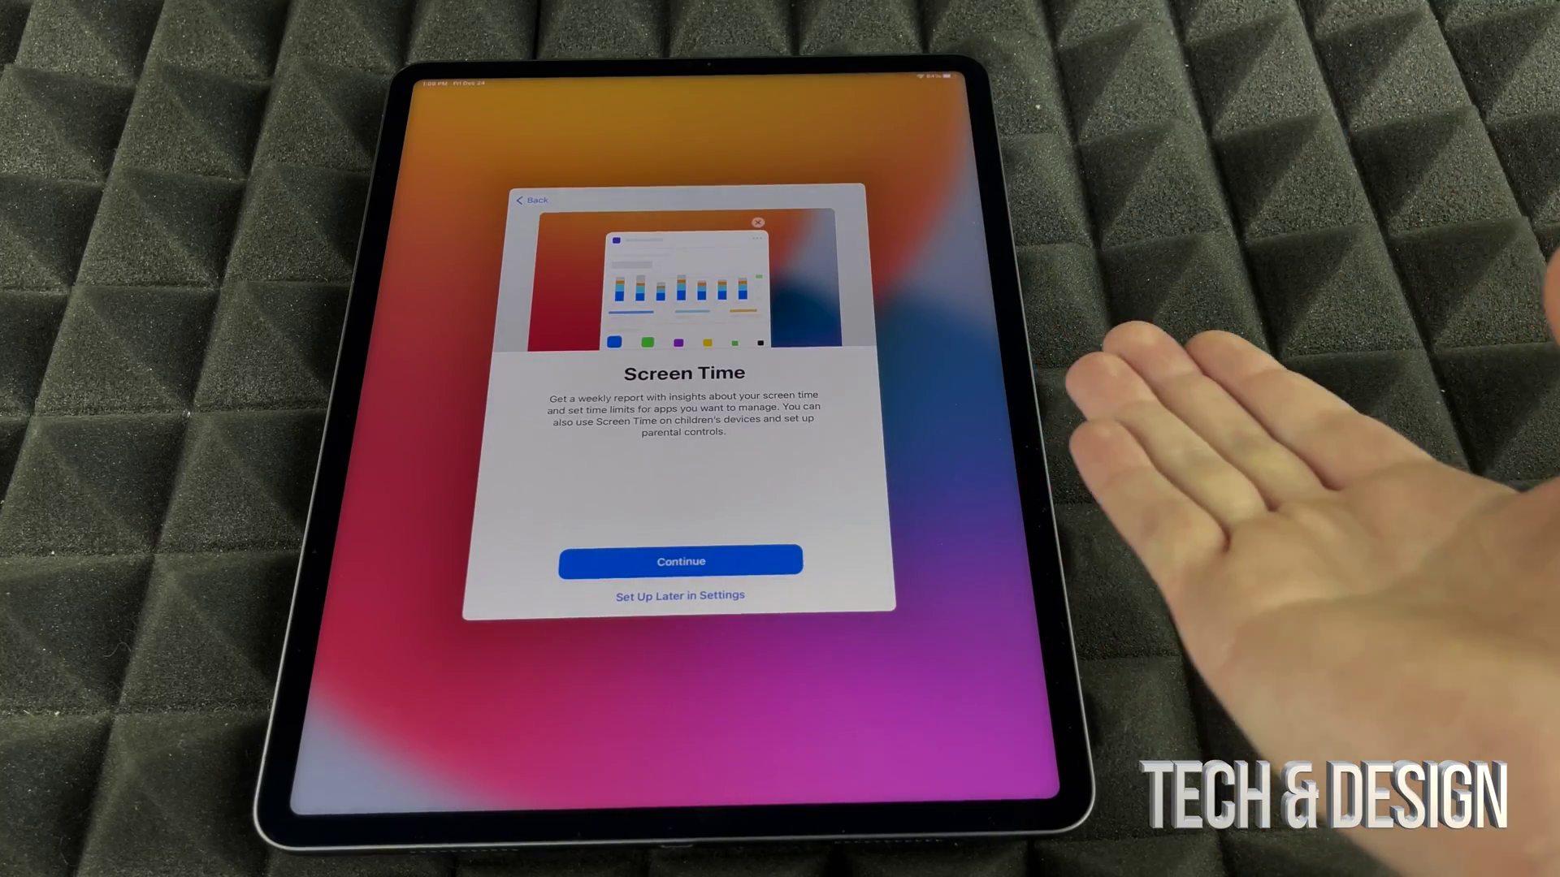
pyautogui.click(732, 561)
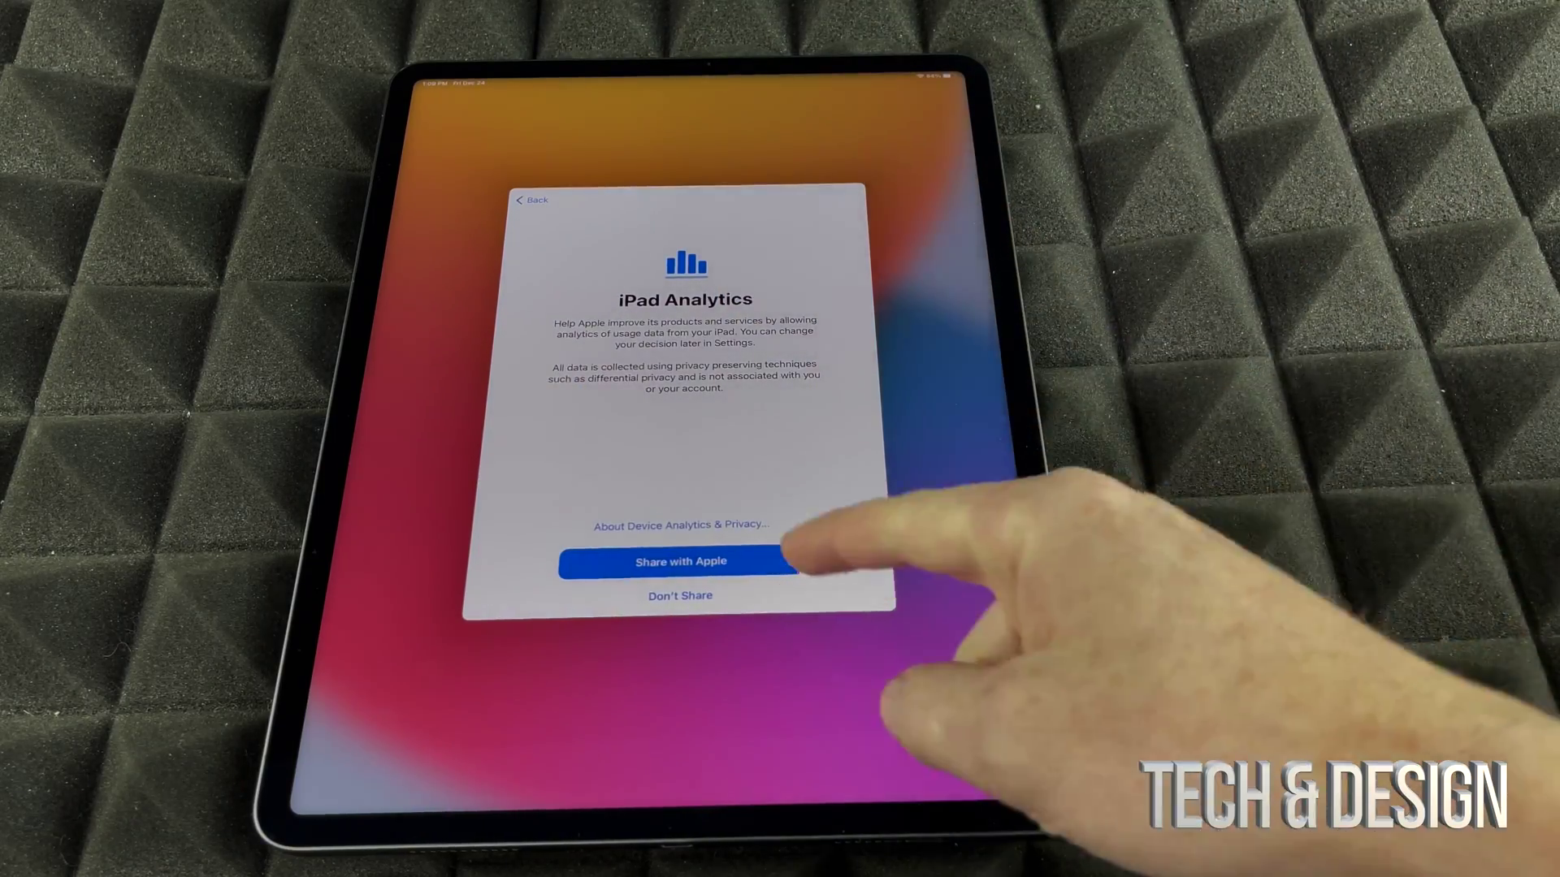
pyautogui.click(680, 561)
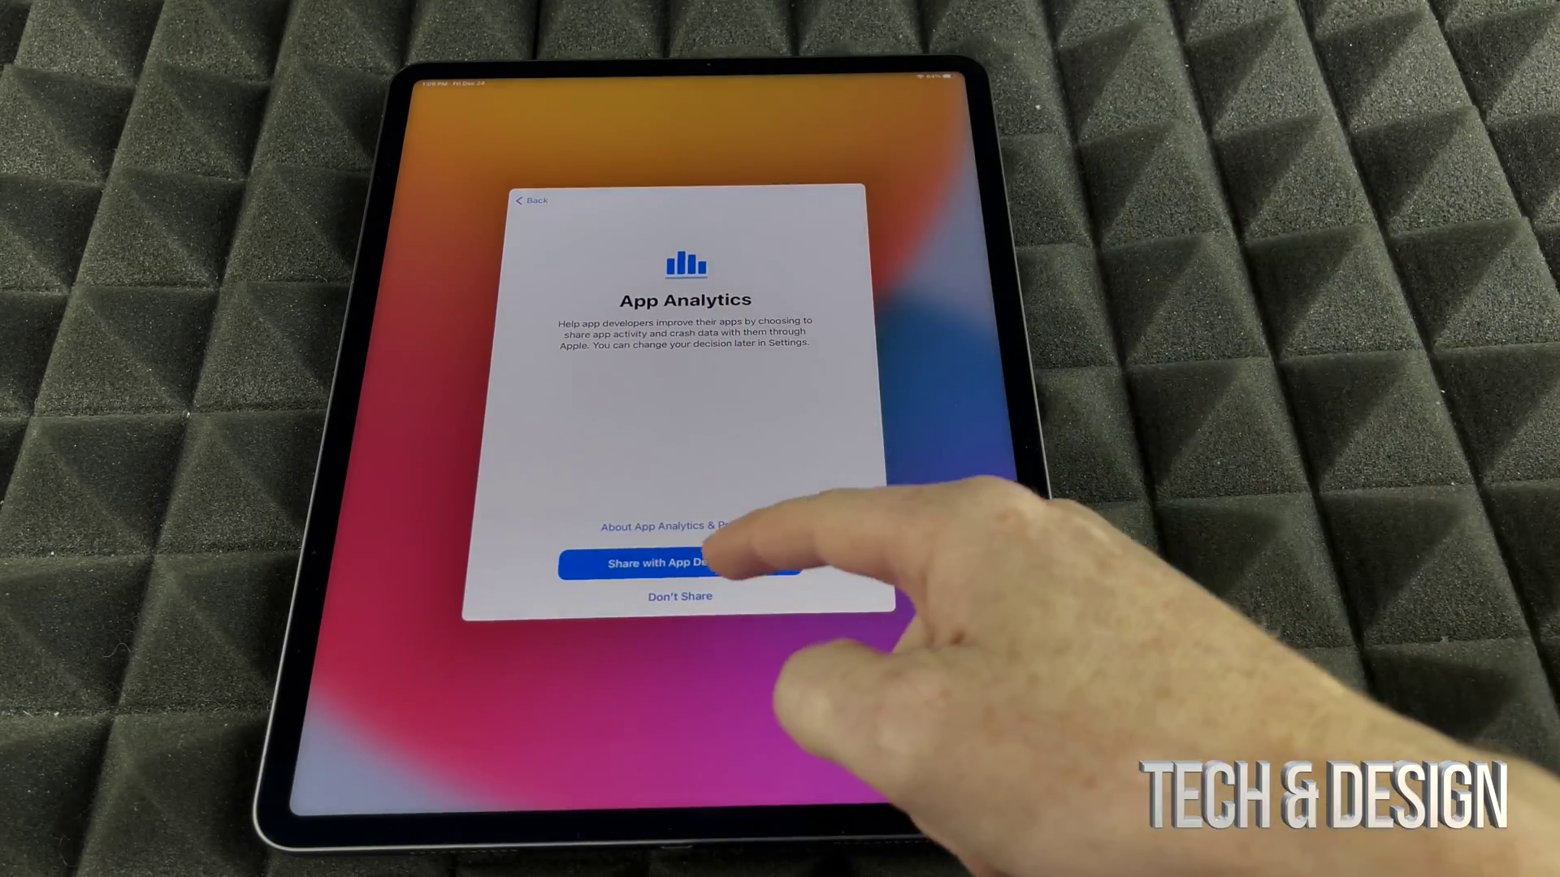
# Share app analytics with developers, keep True Tone, and choose Light appearance after previewing Dark.
pyautogui.click(720, 563)
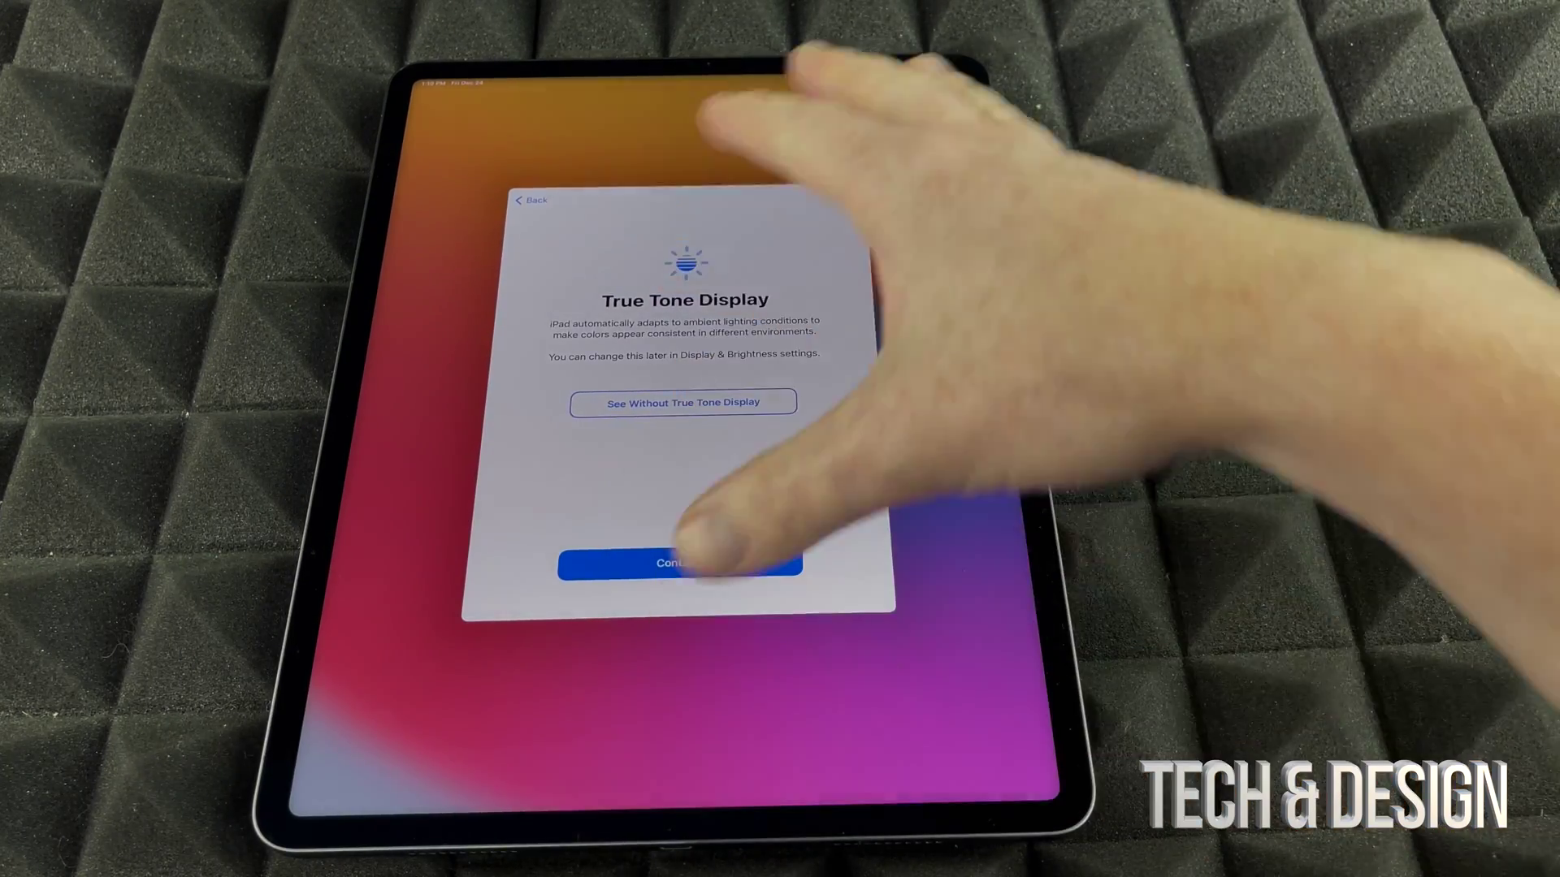
pyautogui.click(680, 563)
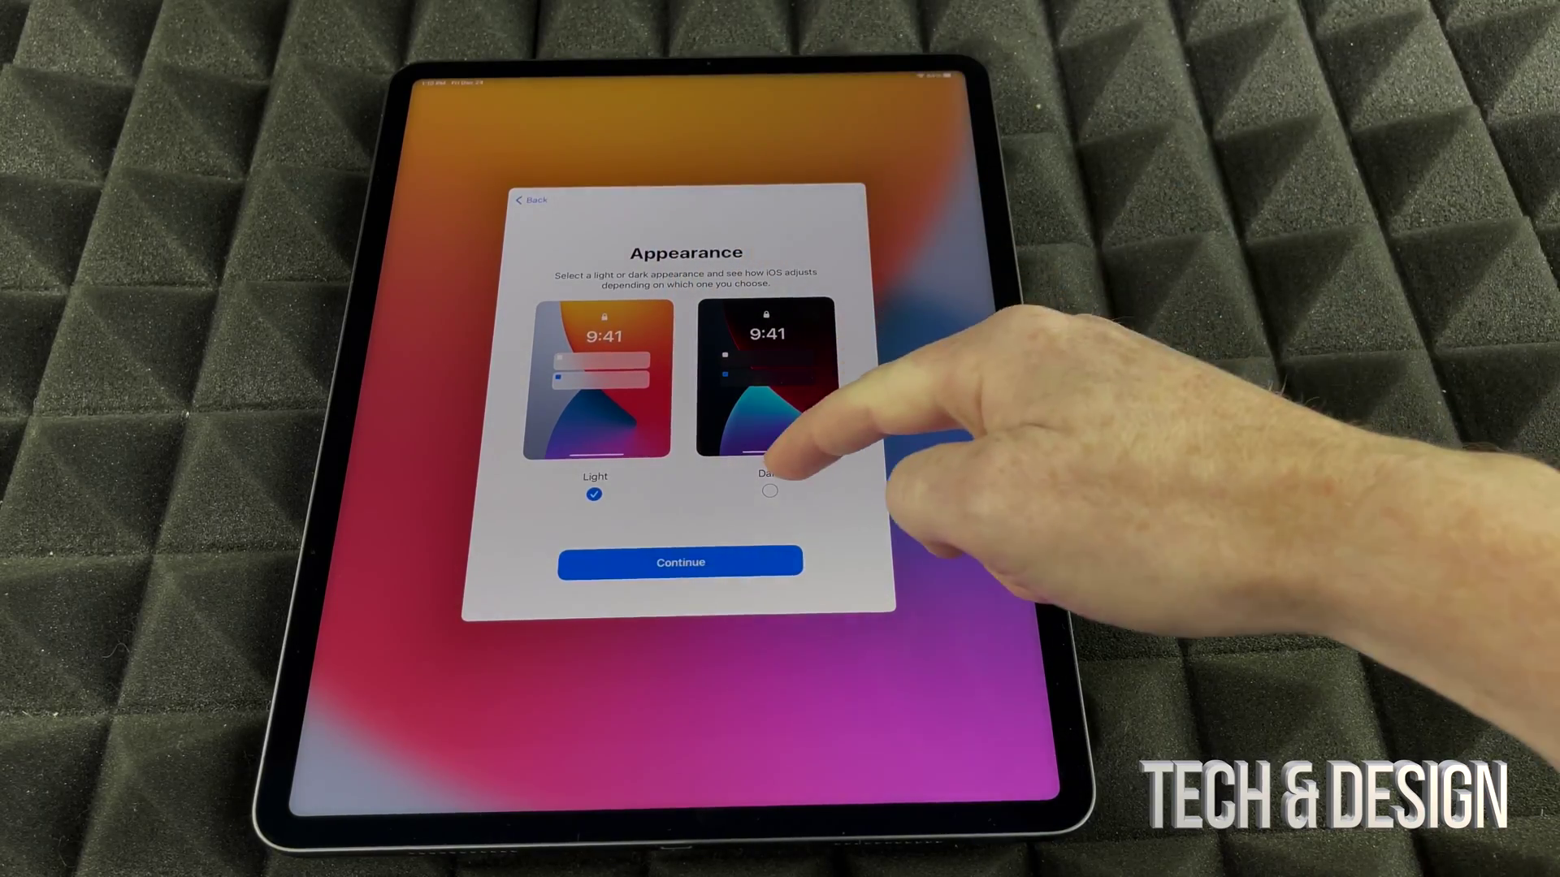
pyautogui.click(780, 469)
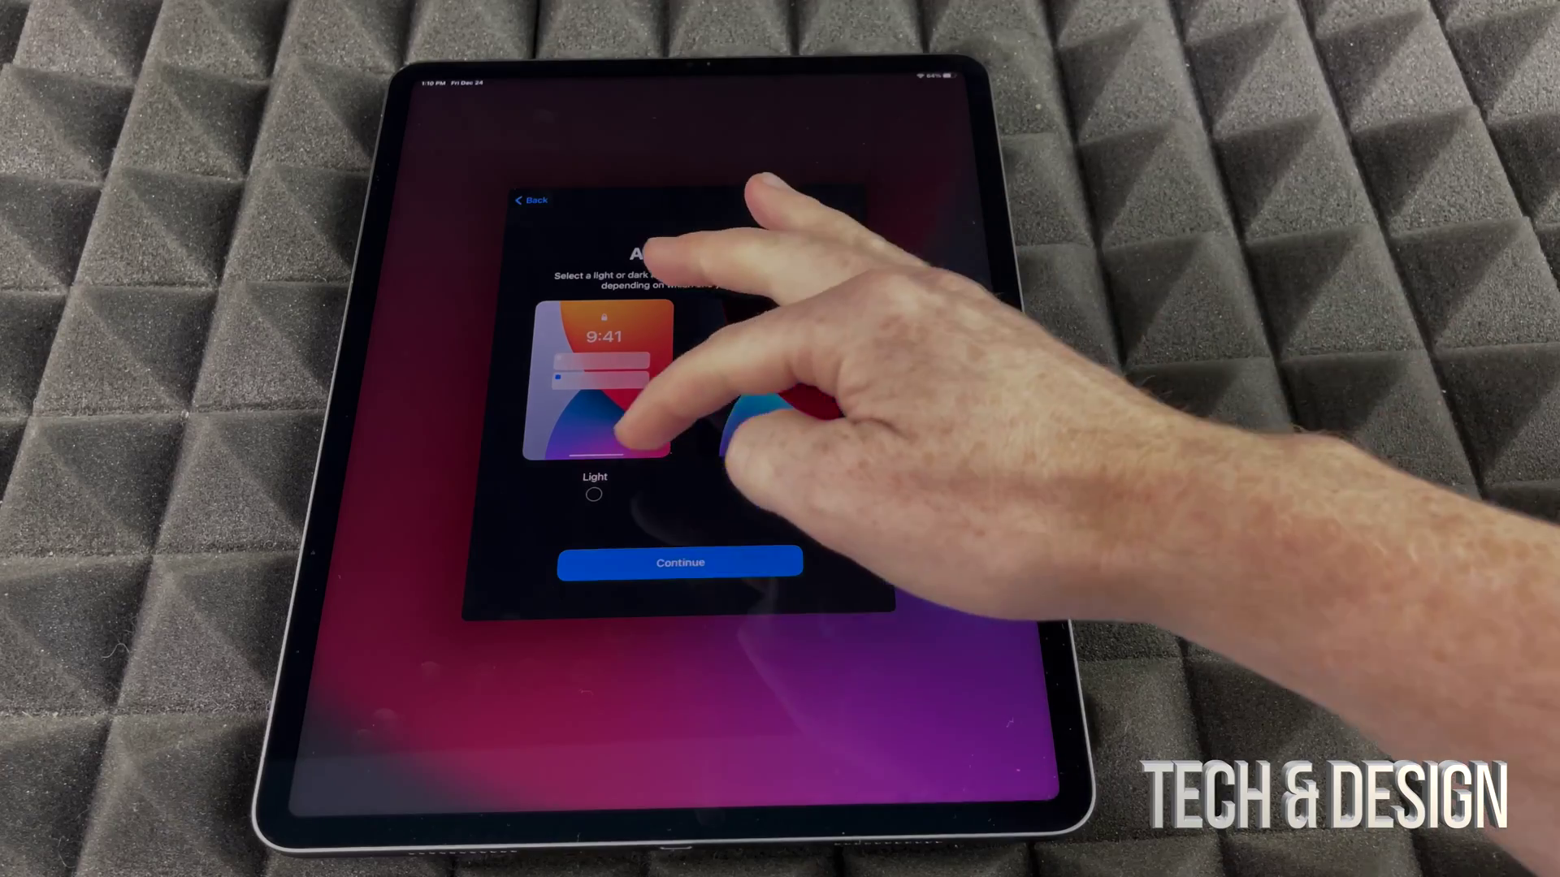
pyautogui.click(598, 402)
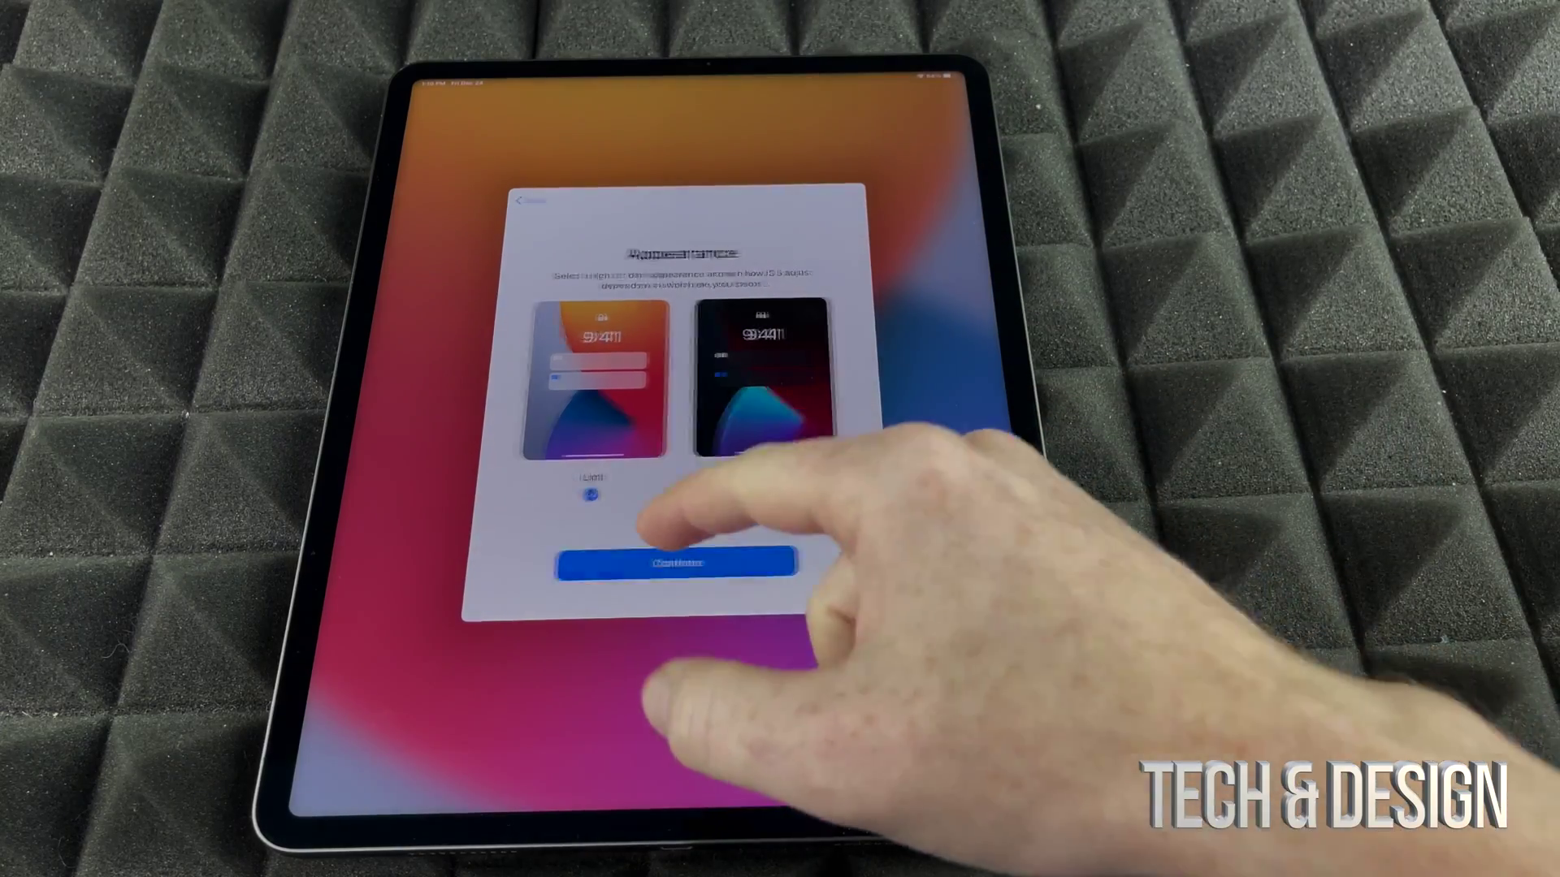
pyautogui.click(665, 563)
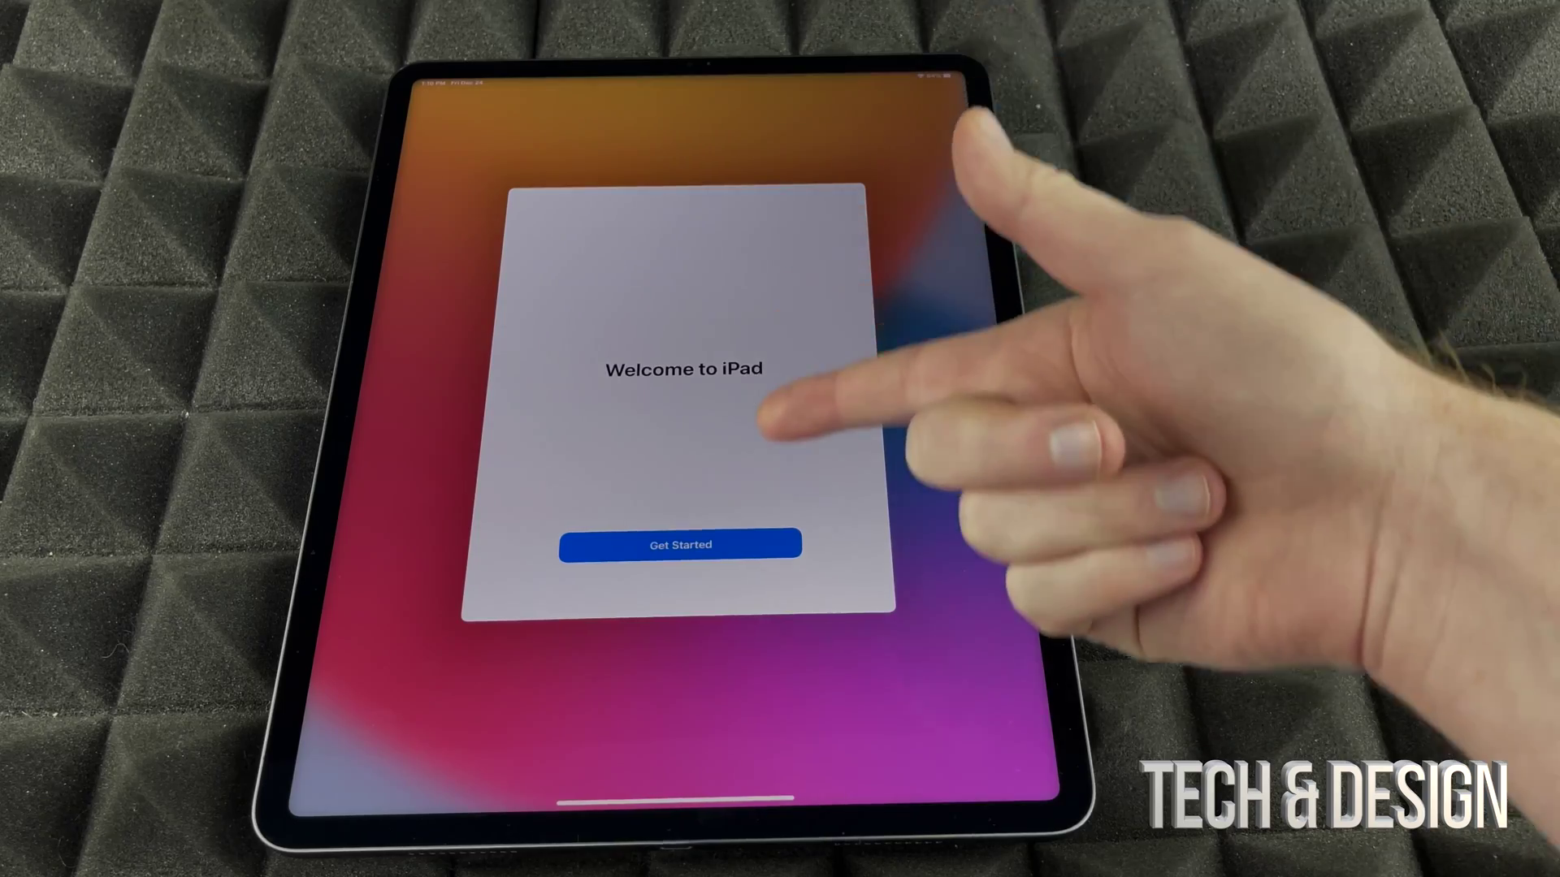
# Finish setup with Get Started, then swipe between the two Home Screen app pages twice.
pyautogui.click(680, 544)
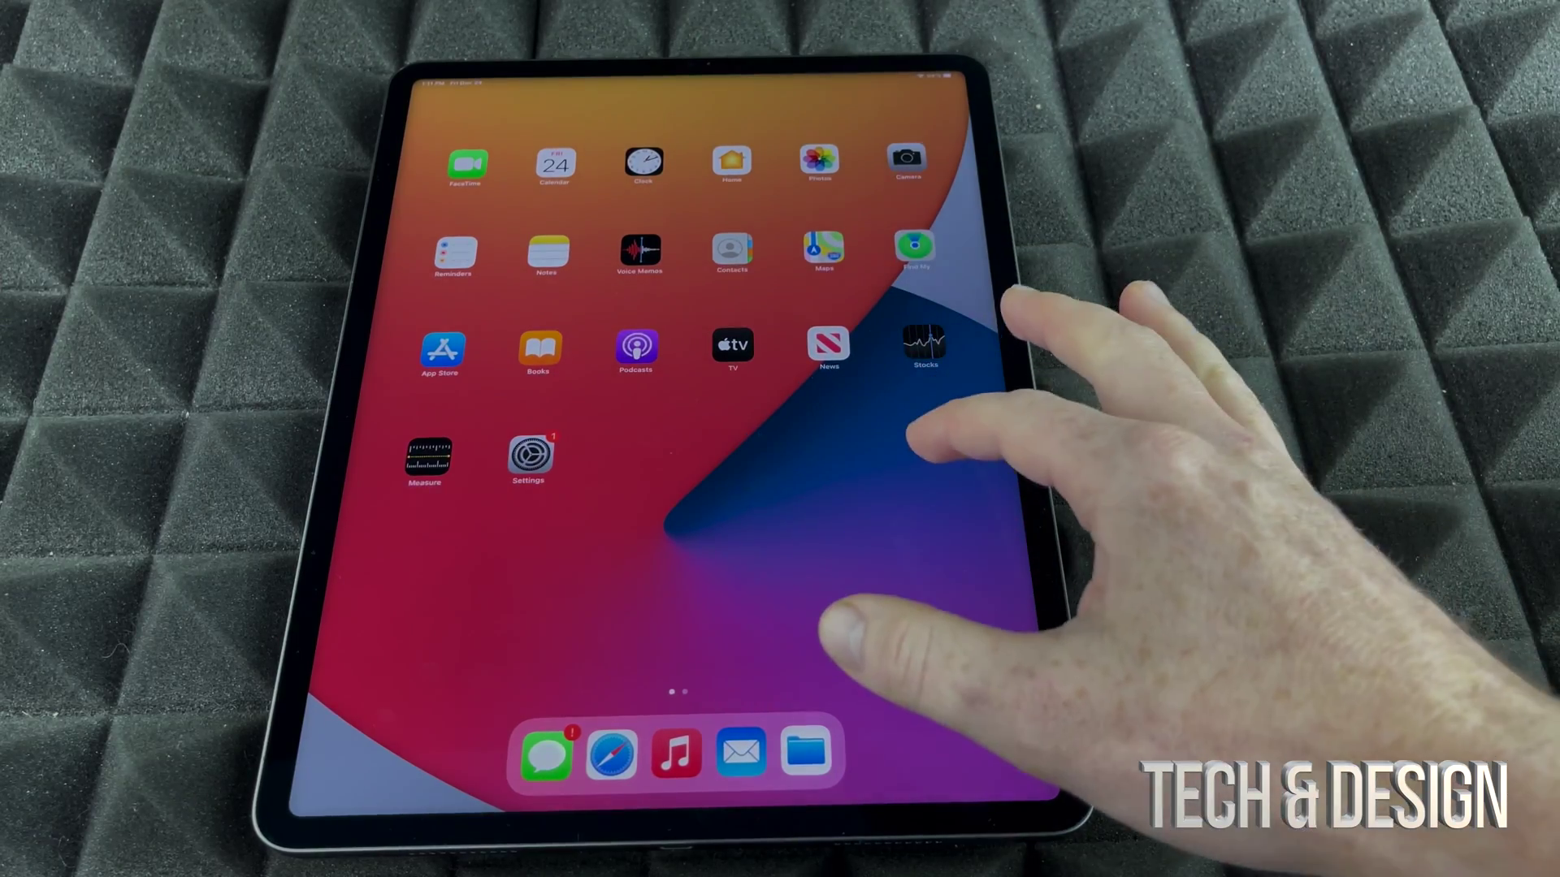
pyautogui.moveTo(853, 634); pyautogui.dragTo(549, 634)
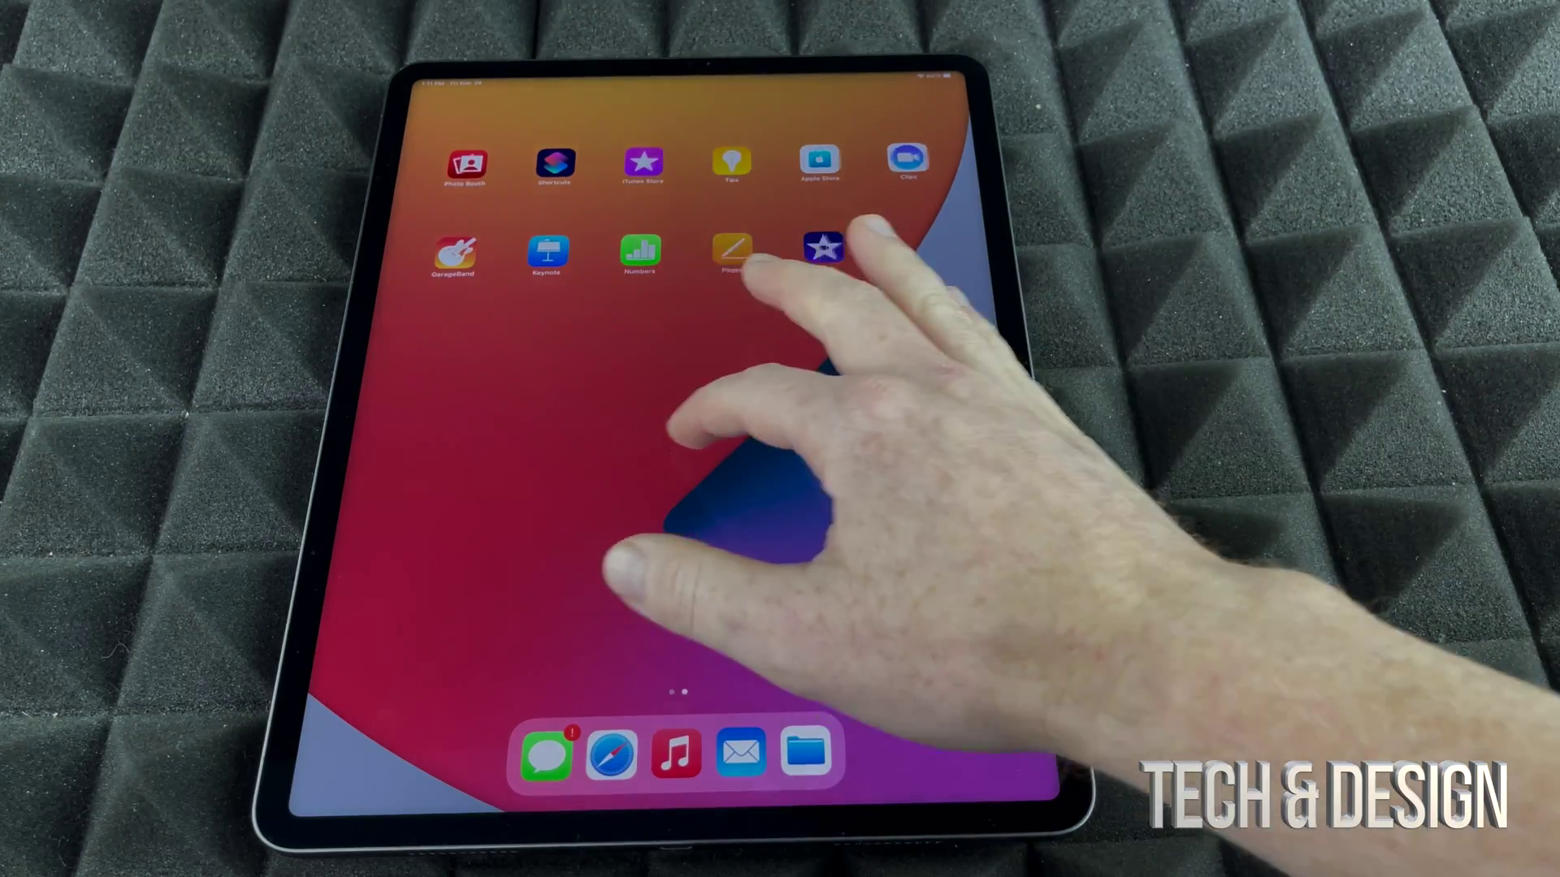
pyautogui.moveTo(671, 549); pyautogui.dragTo(950, 549)
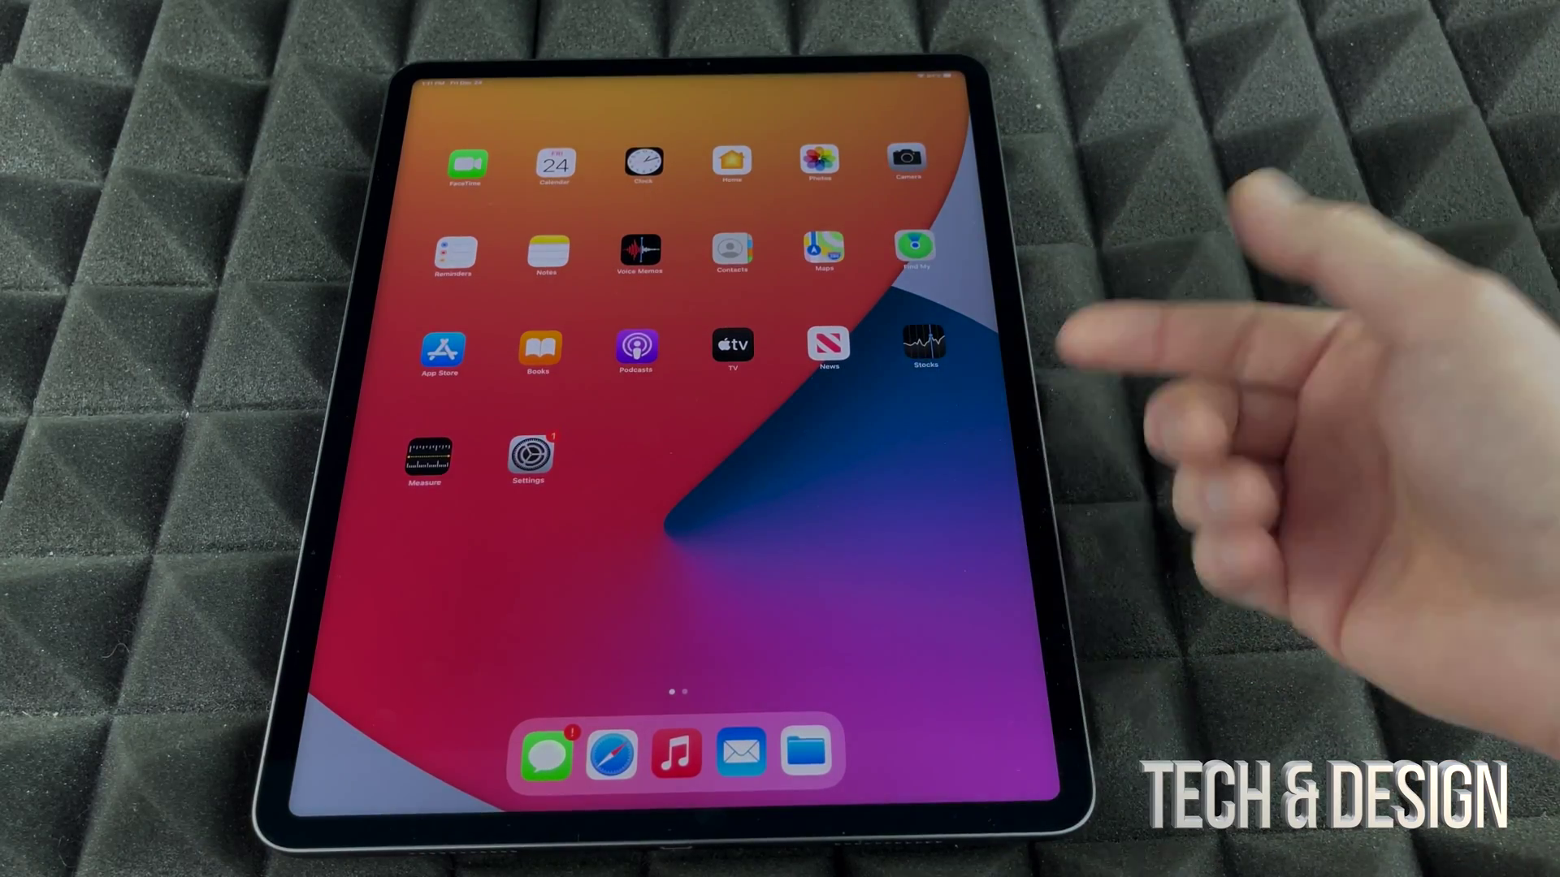
pyautogui.moveTo(938, 597); pyautogui.dragTo(561, 683)
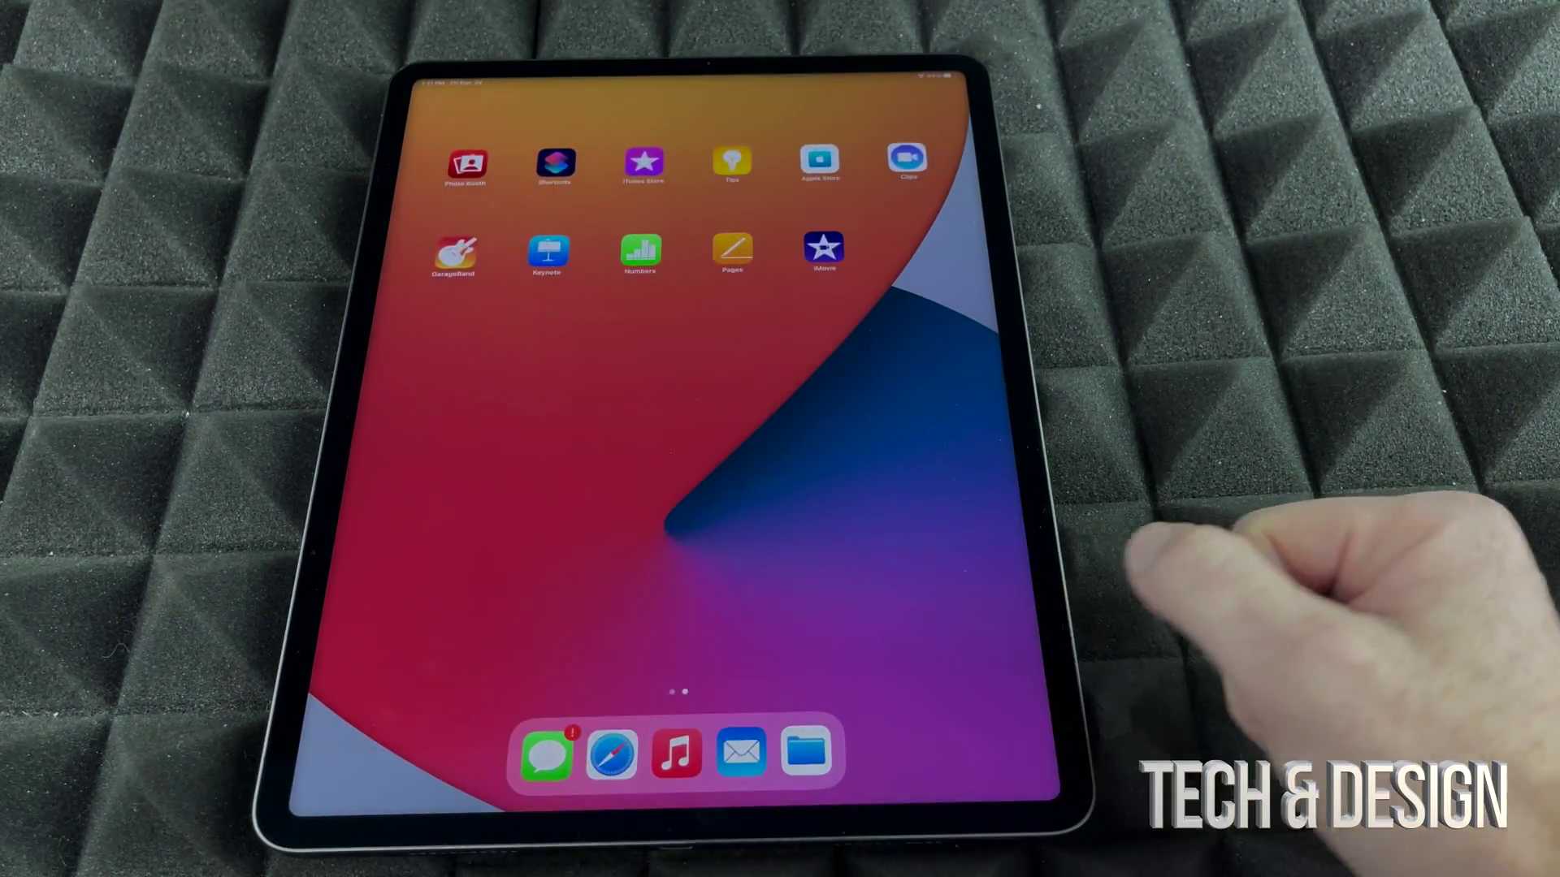
pyautogui.moveTo(682, 524); pyautogui.dragTo(976, 427)
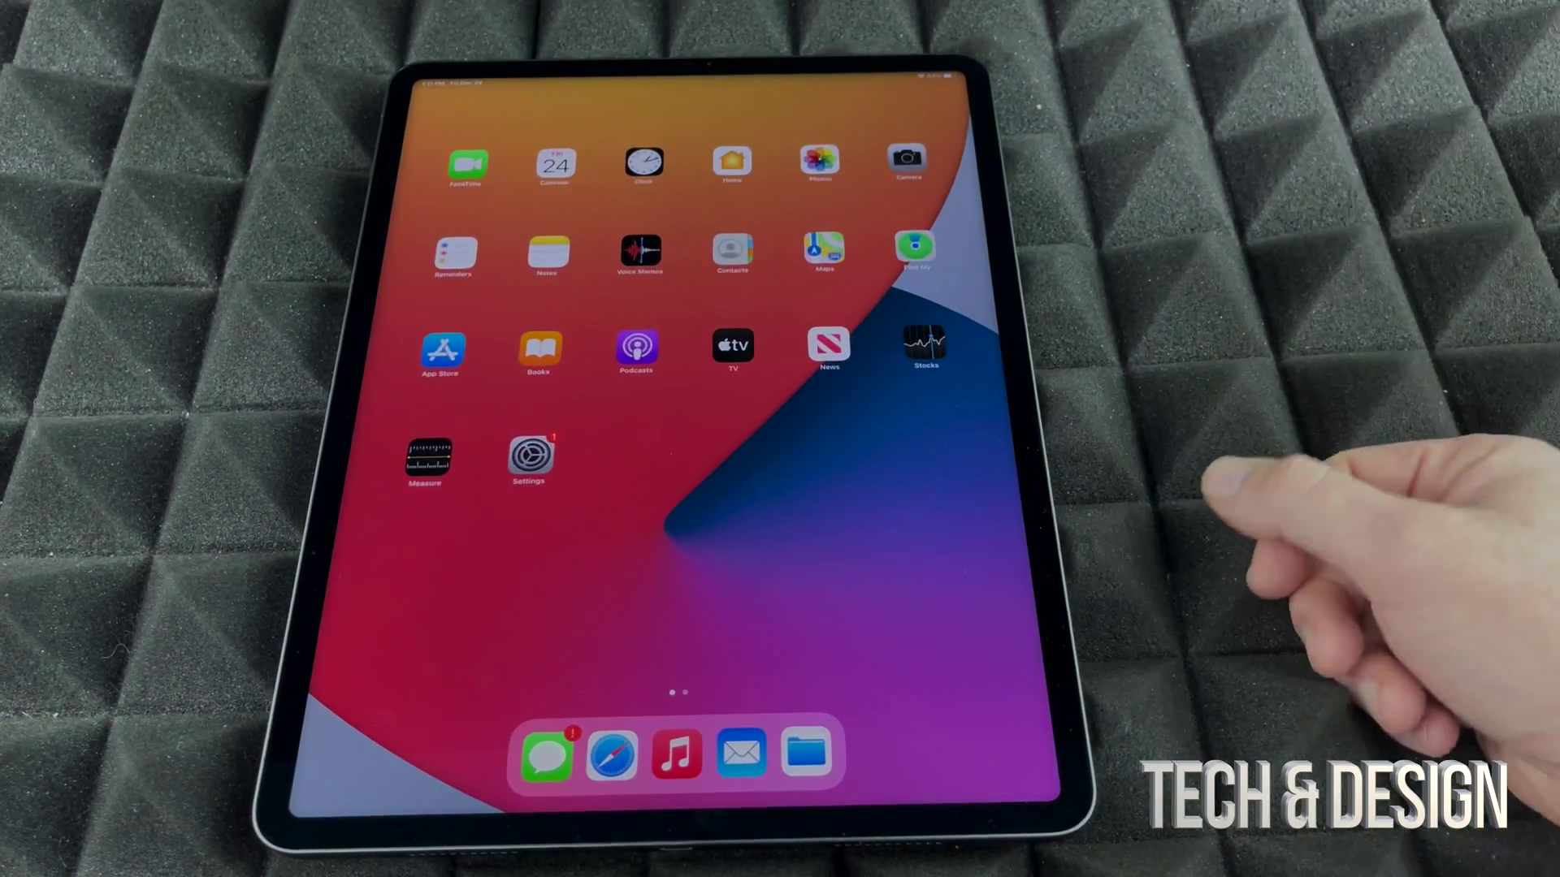